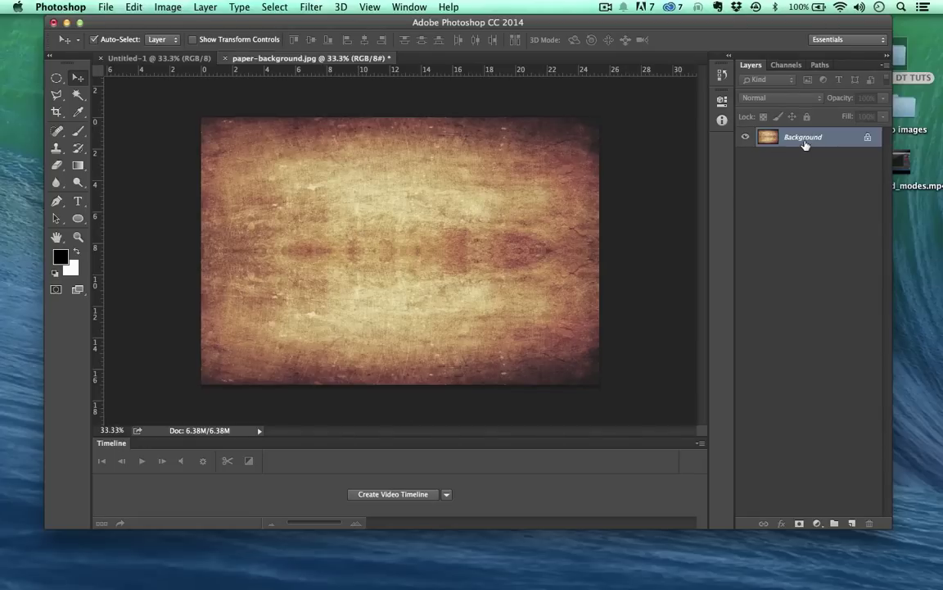
- Set up the Type tool for Avenir Black 200 pt text in blue #32648b
{"action": "left_click", "coordinate": [78, 201]}
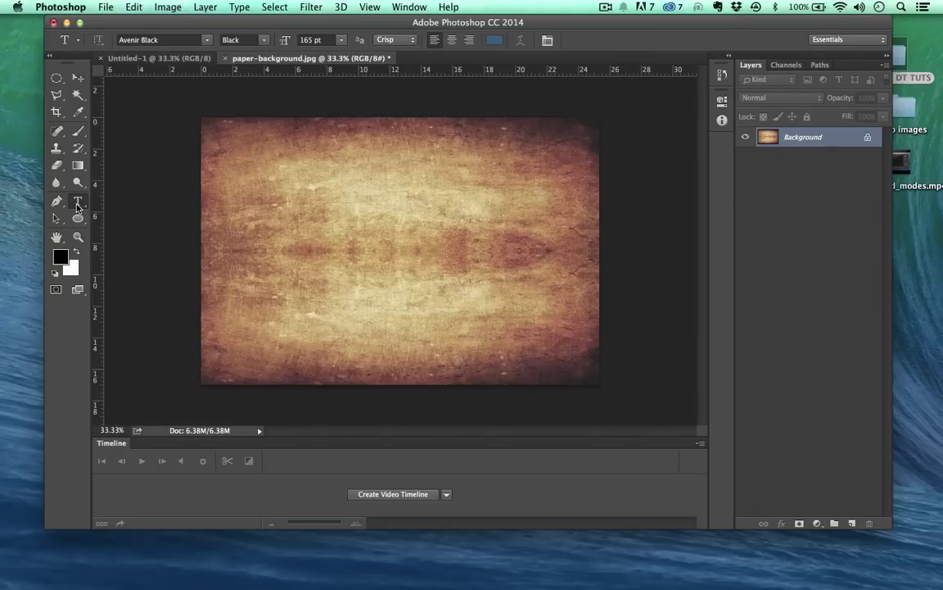
{"action": "left_click_drag", "start_coordinate": [285, 39], "coordinate": [307, 45]}
{"action": "left_click", "coordinate": [494, 39]}
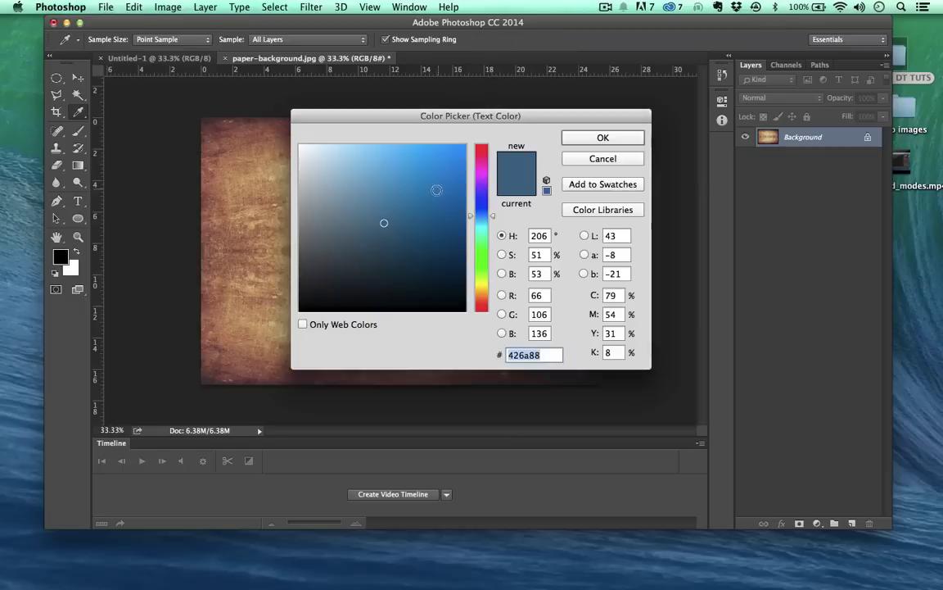
{"action": "left_click_drag", "start_coordinate": [395, 228], "coordinate": [406, 219]}
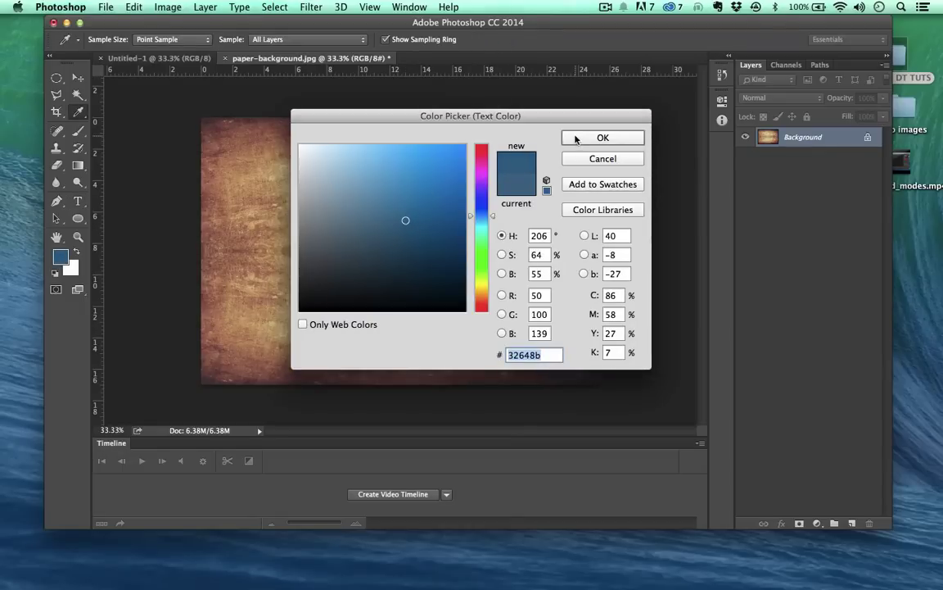
{"action": "left_click", "coordinate": [603, 138]}
- Type 'Layer Styles' on the canvas and move the text to the centre of the paper
{"action": "left_click", "coordinate": [424, 266]}
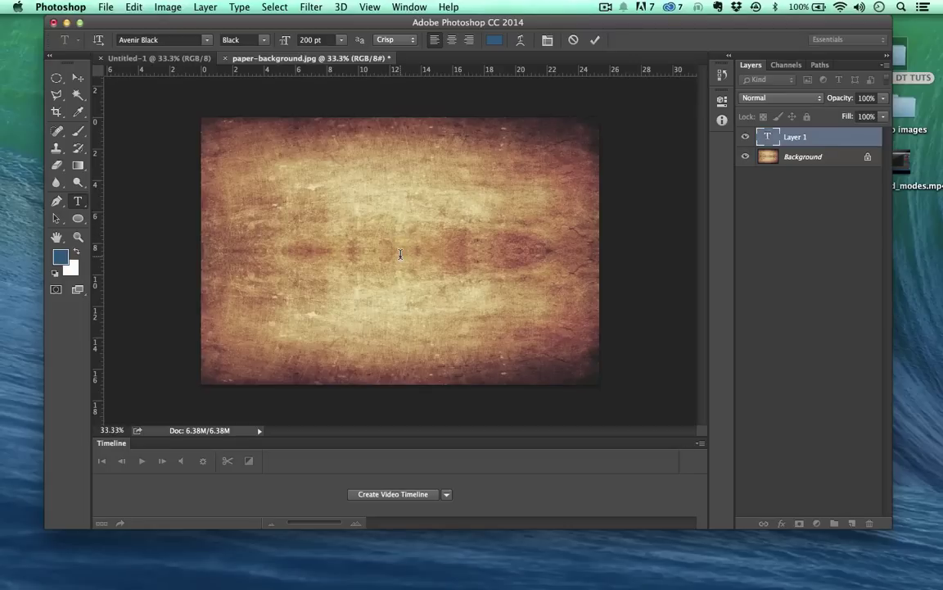
{"action": "type", "text": "Layer S"}
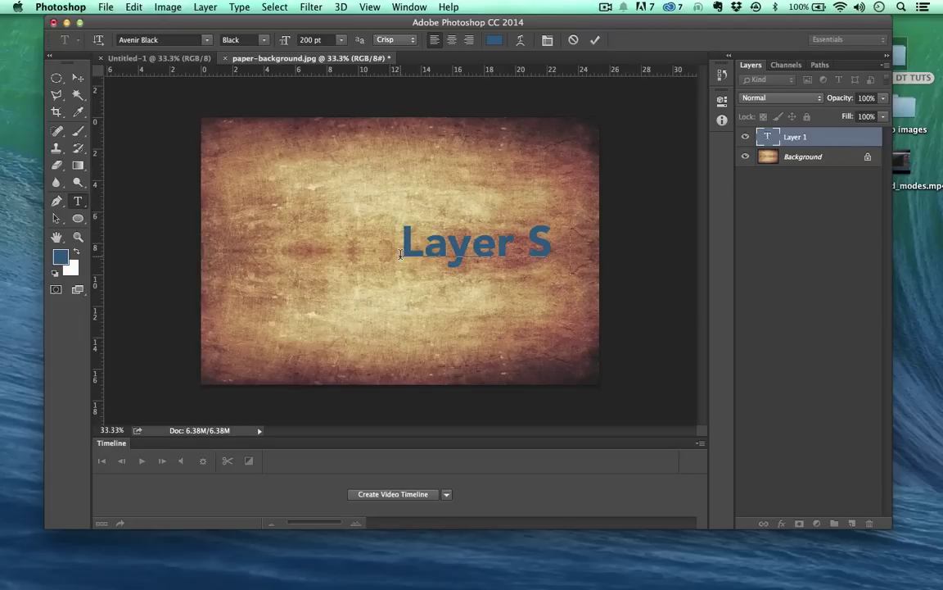
{"action": "type", "text": "tyle"}
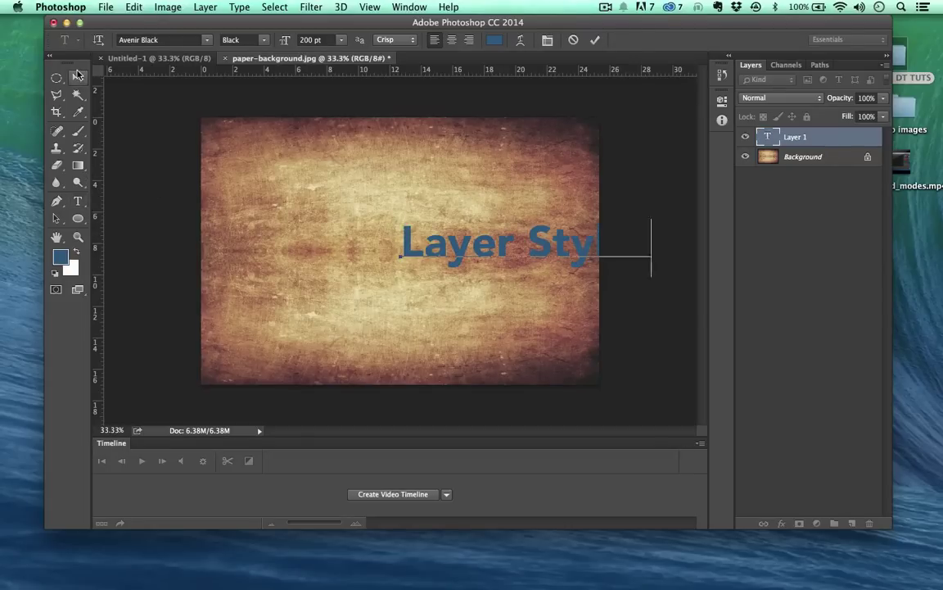
{"action": "left_click", "coordinate": [78, 76]}
{"action": "left_click_drag", "start_coordinate": [521, 245], "coordinate": [406, 258]}
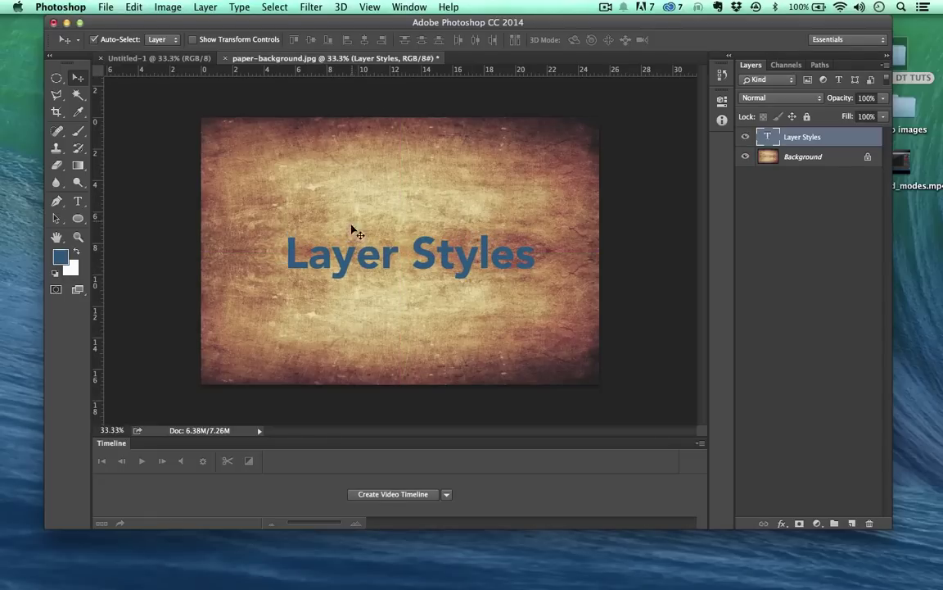
- Open Blending Options for the text layer and position the Layer Style dialog beside the text
{"action": "left_click", "coordinate": [782, 524]}
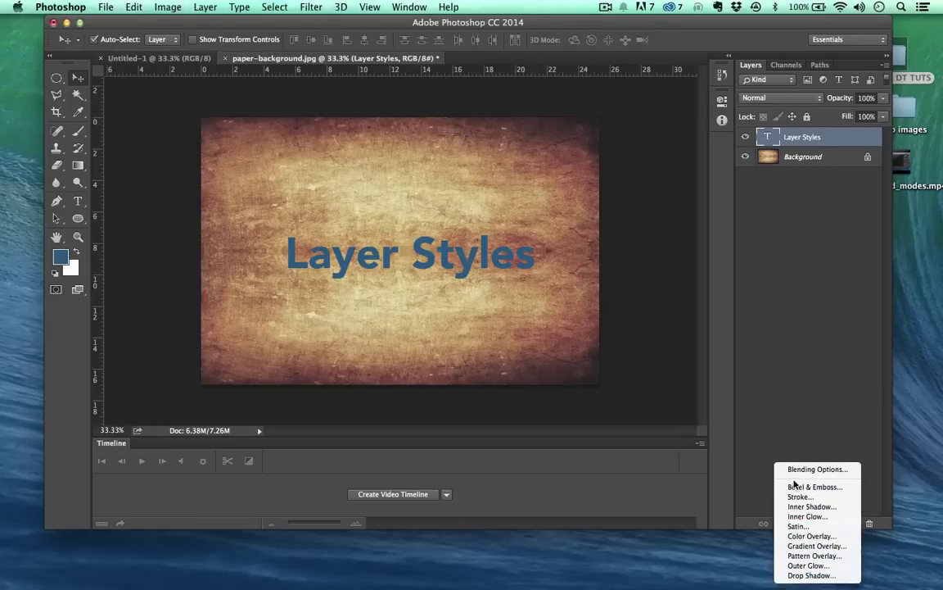
{"action": "left_click", "coordinate": [811, 470]}
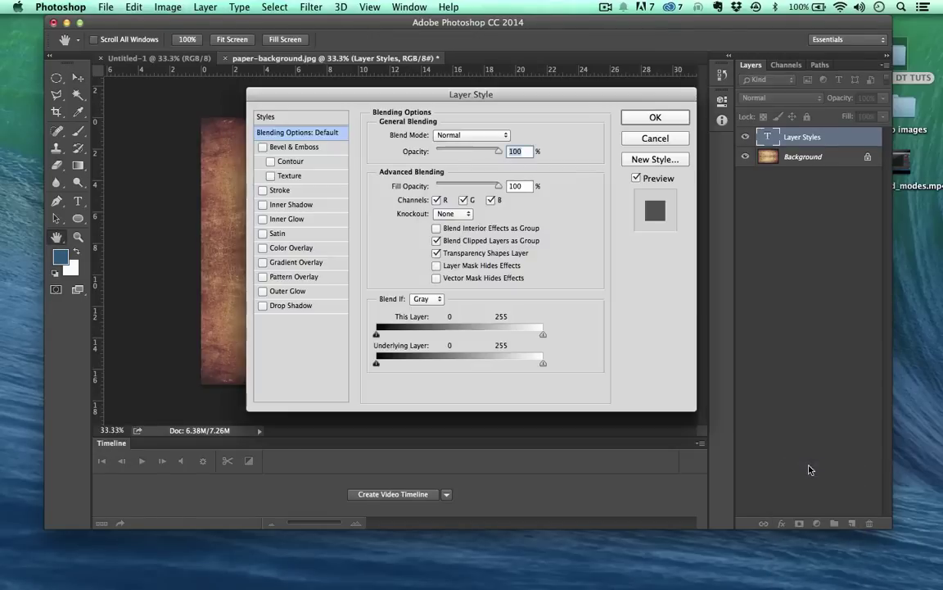
{"action": "left_click_drag", "start_coordinate": [378, 97], "coordinate": [702, 89]}
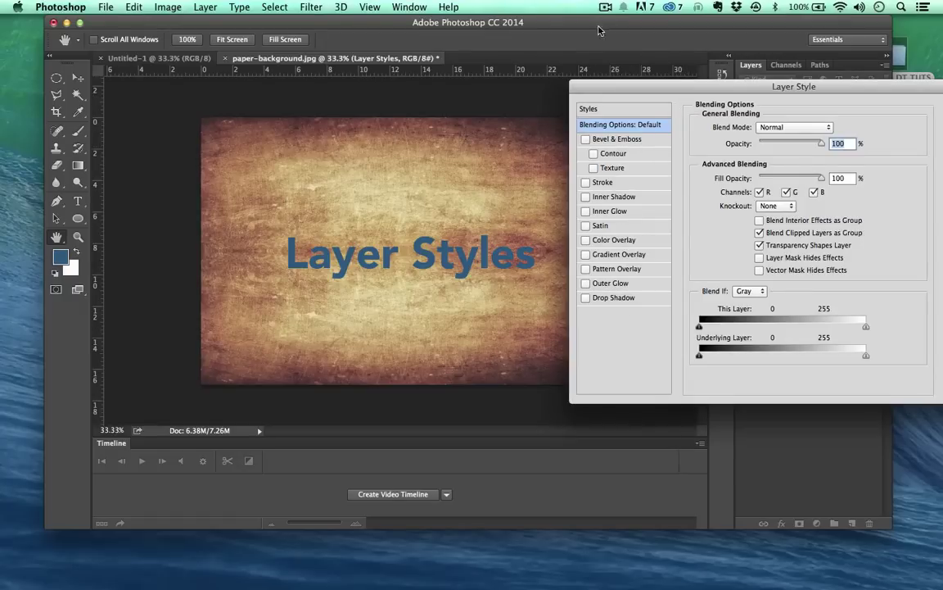
{"action": "left_click_drag", "start_coordinate": [571, 25], "coordinate": [537, 13]}
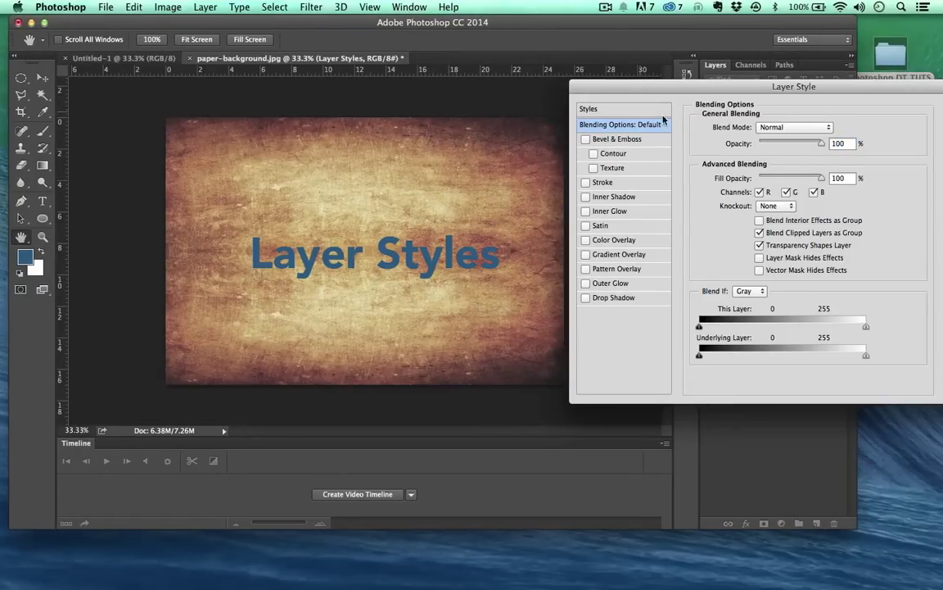
{"action": "left_click_drag", "start_coordinate": [669, 91], "coordinate": [671, 62]}
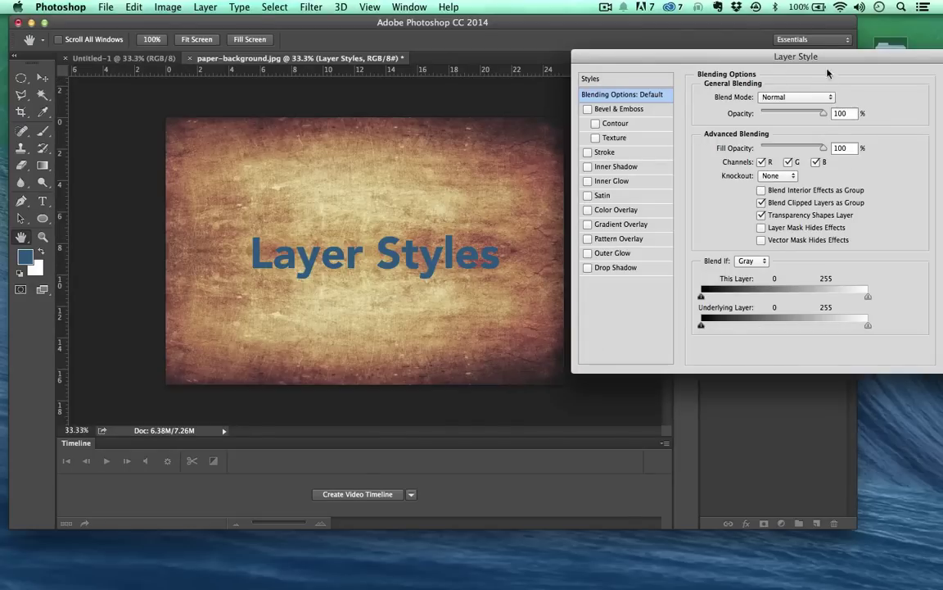
- Enable Bevel & Emboss with 615% depth, 13 px size, 7 px soften, 131° angle, 0° altitude
{"action": "left_click", "coordinate": [606, 109]}
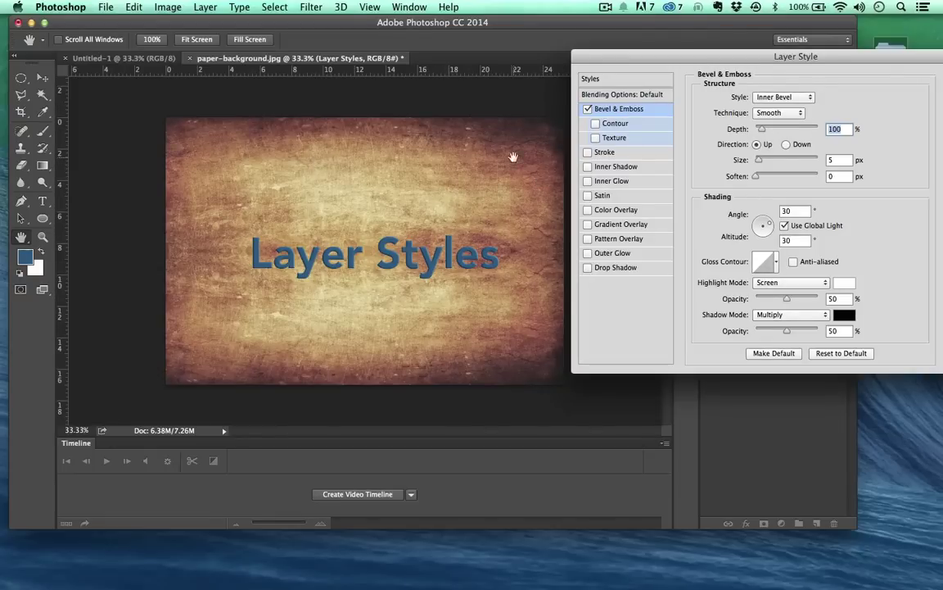
{"action": "left_click", "coordinate": [379, 279], "text": "super"}
{"action": "left_click", "coordinate": [379, 280], "text": "super"}
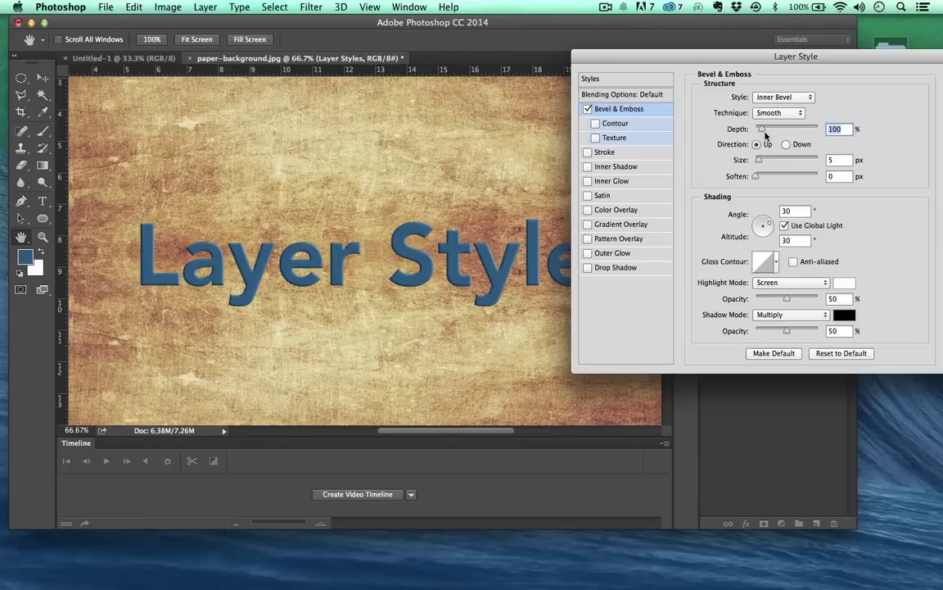
{"action": "left_click_drag", "start_coordinate": [765, 129], "coordinate": [793, 129]}
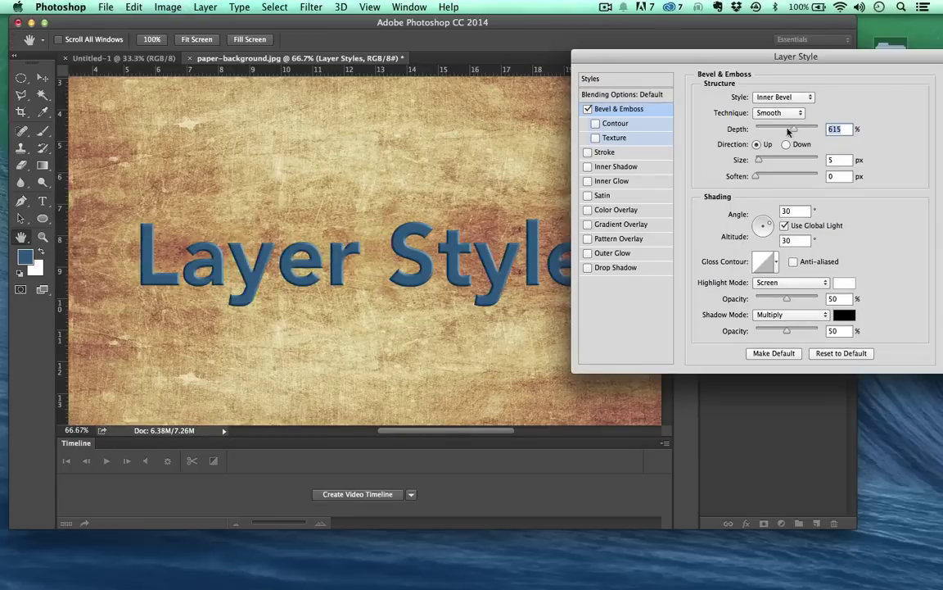
{"action": "left_click_drag", "start_coordinate": [762, 160], "coordinate": [785, 178]}
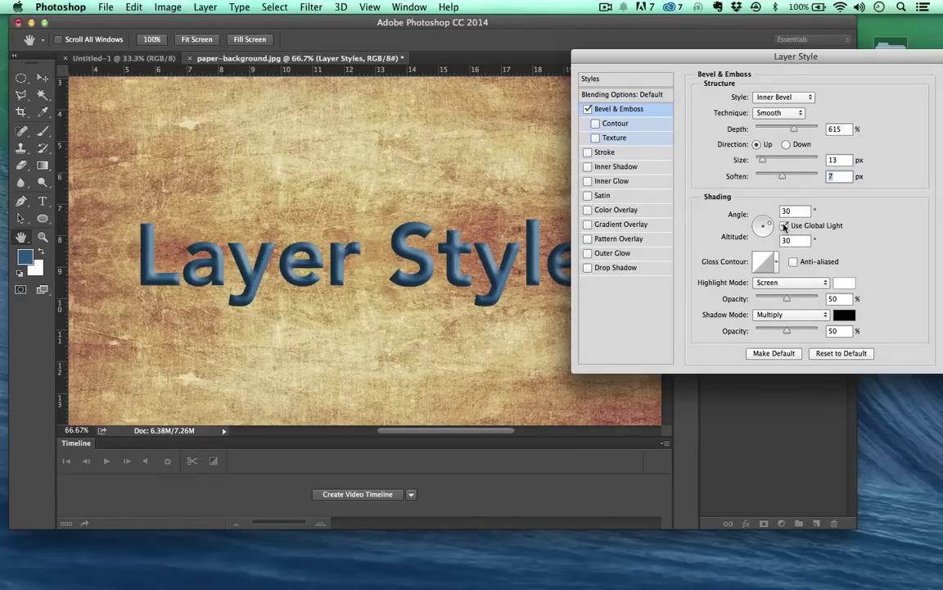
{"action": "mouse_move", "coordinate": [773, 227]}
{"action": "left_mouse_down"}
{"action": "mouse_move", "coordinate": [749, 220]}
{"action": "mouse_move", "coordinate": [755, 239]}
{"action": "mouse_move", "coordinate": [778, 224]}
{"action": "mouse_move", "coordinate": [757, 220]}
{"action": "left_mouse_up"}
- Try a Chisel Hard bevel with soften 1, size 8 px and depth 344%
{"action": "left_click", "coordinate": [774, 113]}
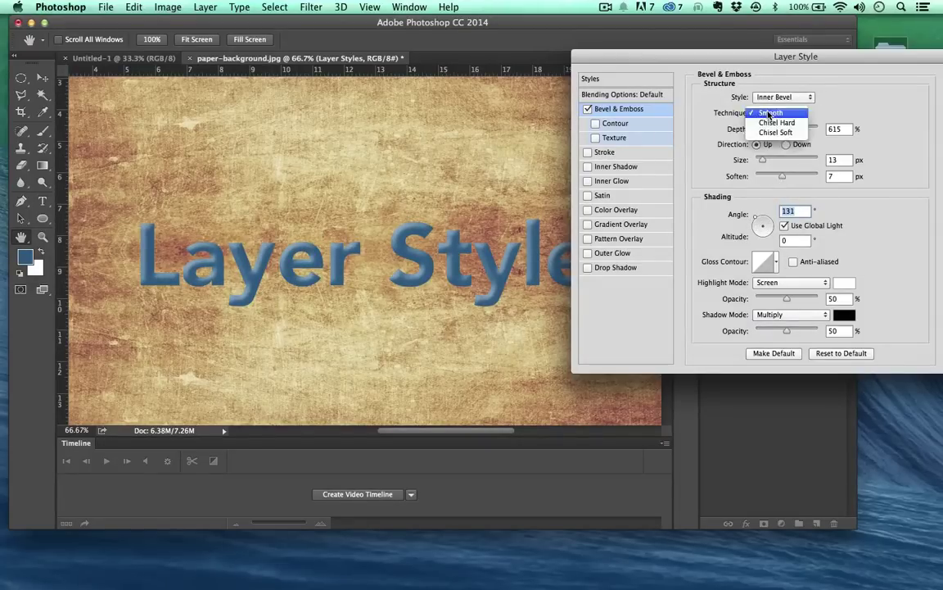
{"action": "left_click", "coordinate": [765, 123]}
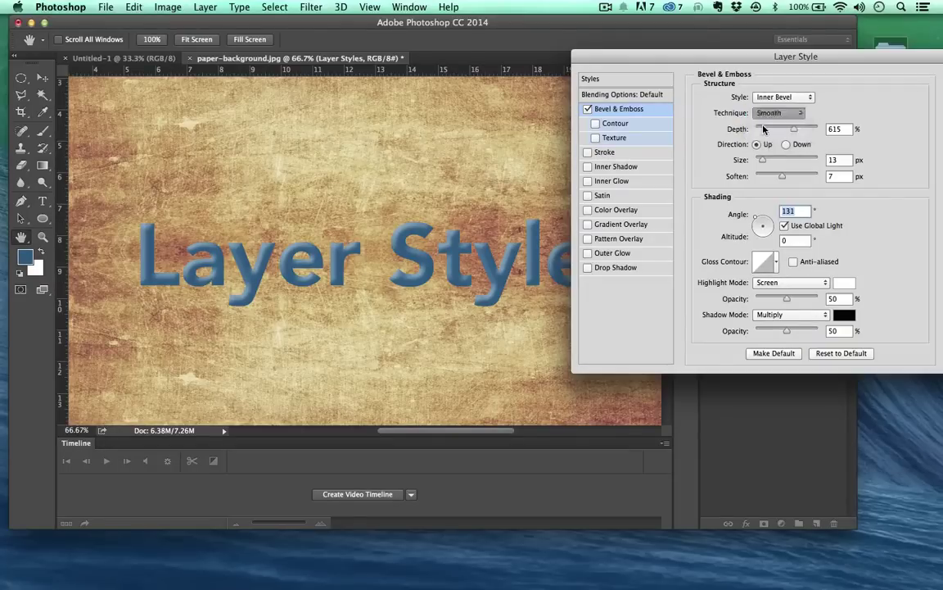
{"action": "left_click", "coordinate": [761, 175]}
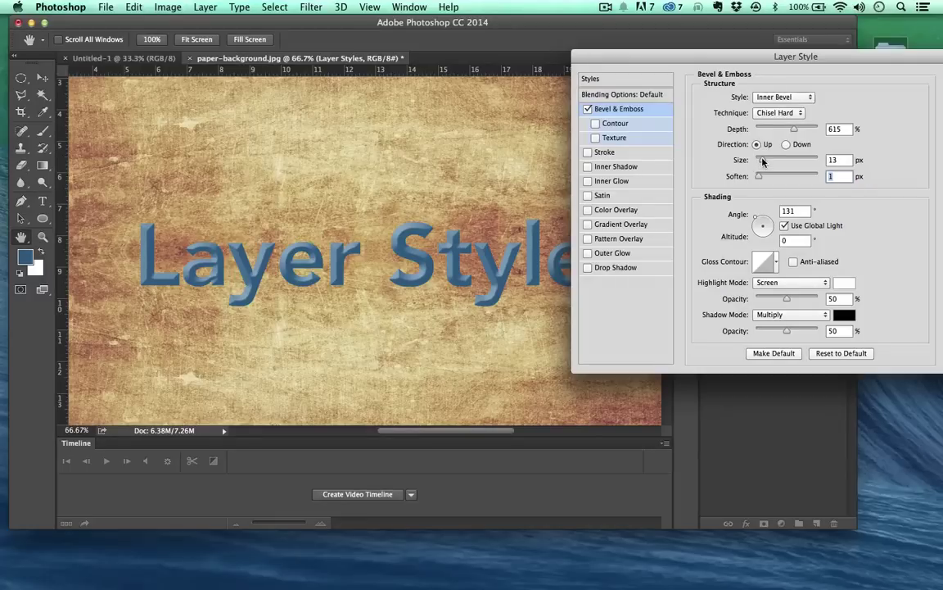
{"action": "left_click_drag", "start_coordinate": [763, 161], "coordinate": [759, 160]}
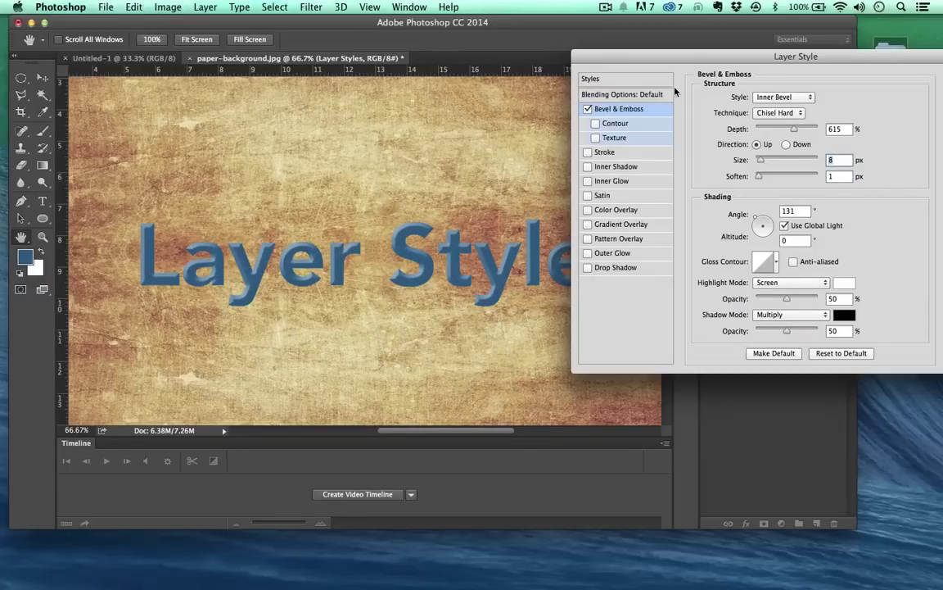
{"action": "left_click_drag", "start_coordinate": [788, 126], "coordinate": [778, 127]}
- Revert the bevel technique to Smooth and switch Bevel & Emboss off
{"action": "left_click", "coordinate": [776, 113]}
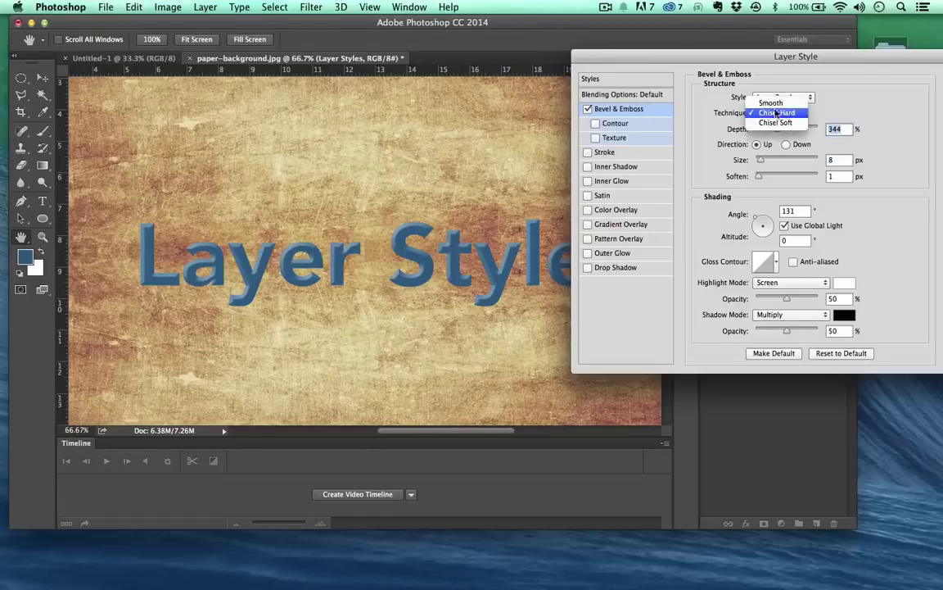
{"action": "left_click", "coordinate": [771, 103]}
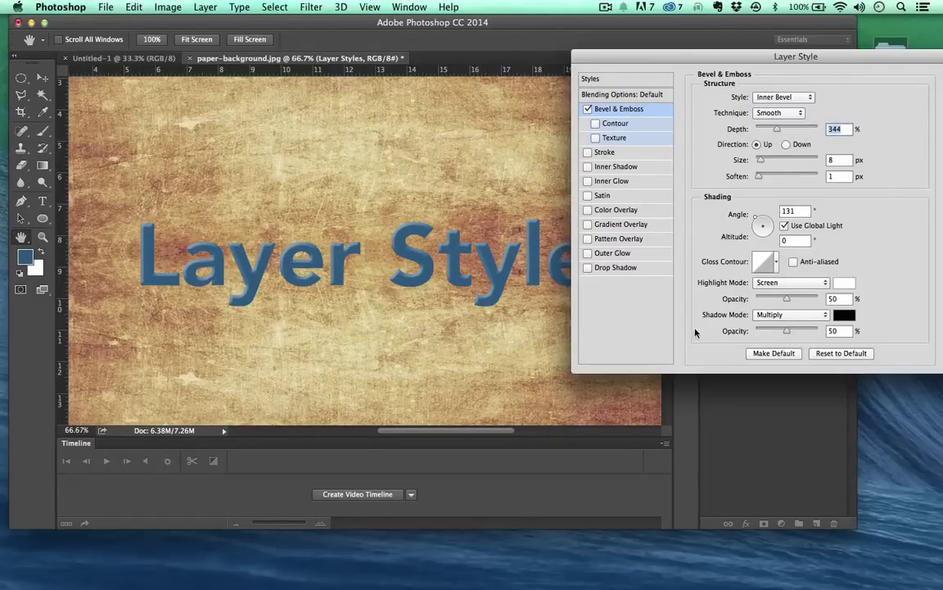
{"action": "left_click", "coordinate": [614, 138]}
{"action": "left_click", "coordinate": [586, 109]}
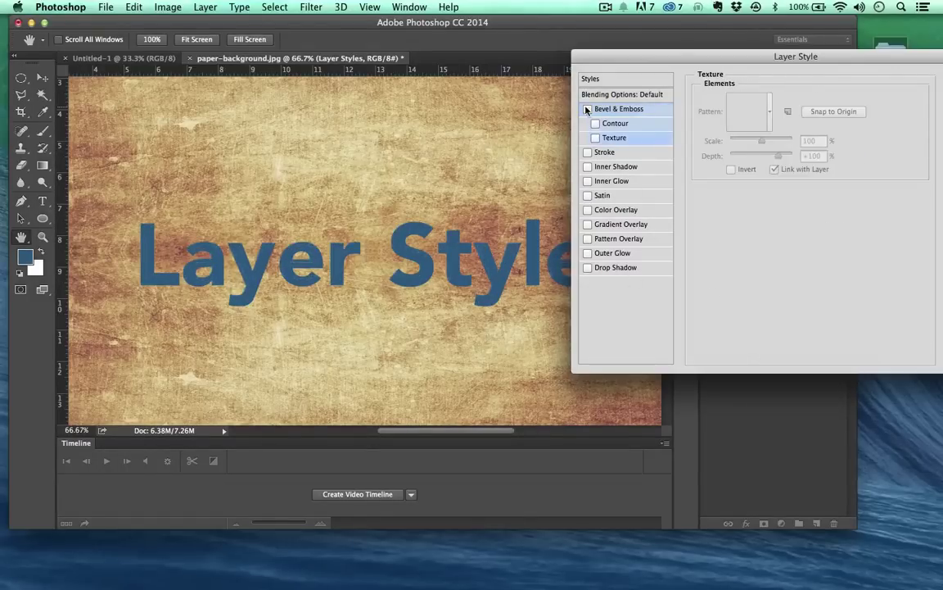
- Add a 6 px black Stroke with its position set to Inside
{"action": "left_click", "coordinate": [587, 152]}
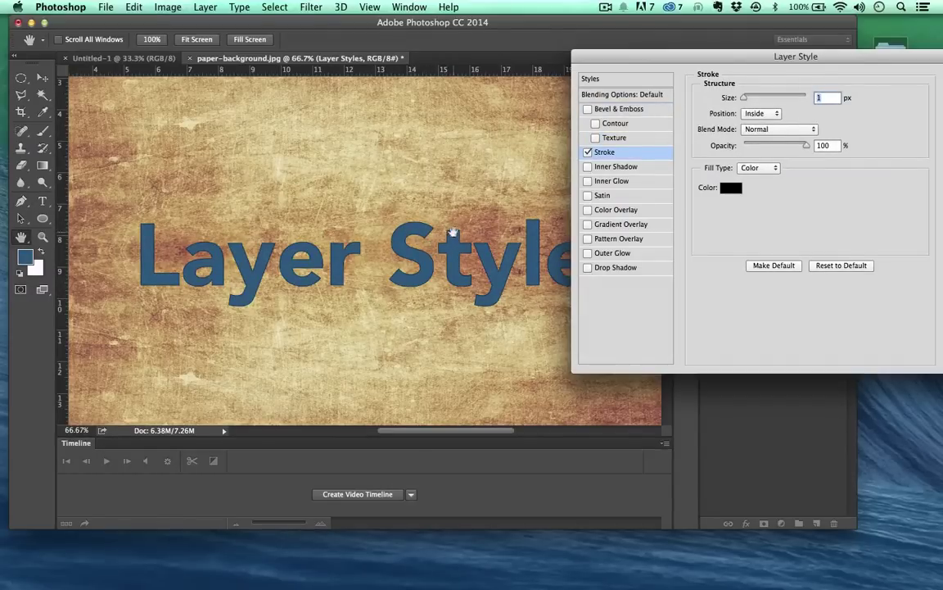
{"action": "left_click", "coordinate": [762, 113]}
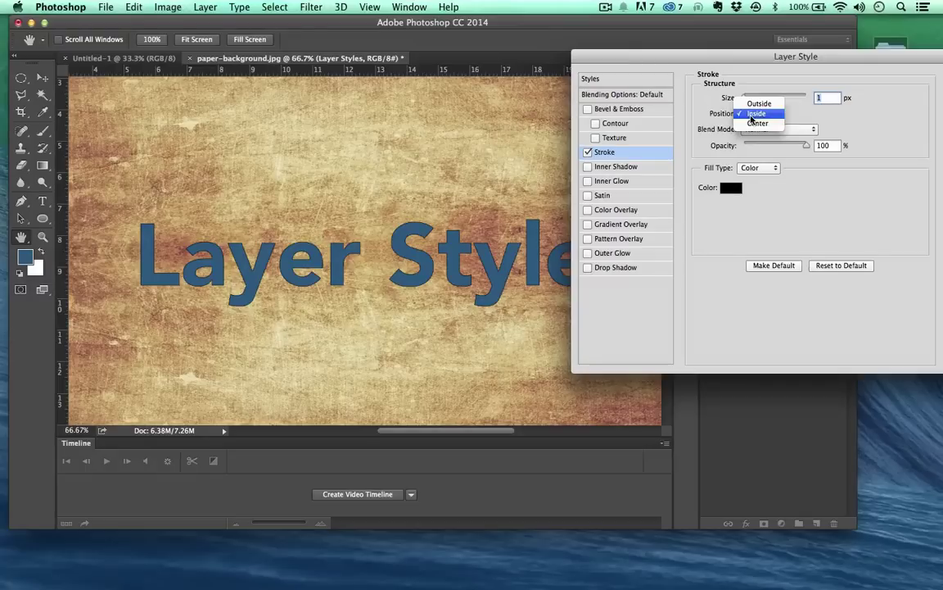
{"action": "left_click", "coordinate": [746, 102]}
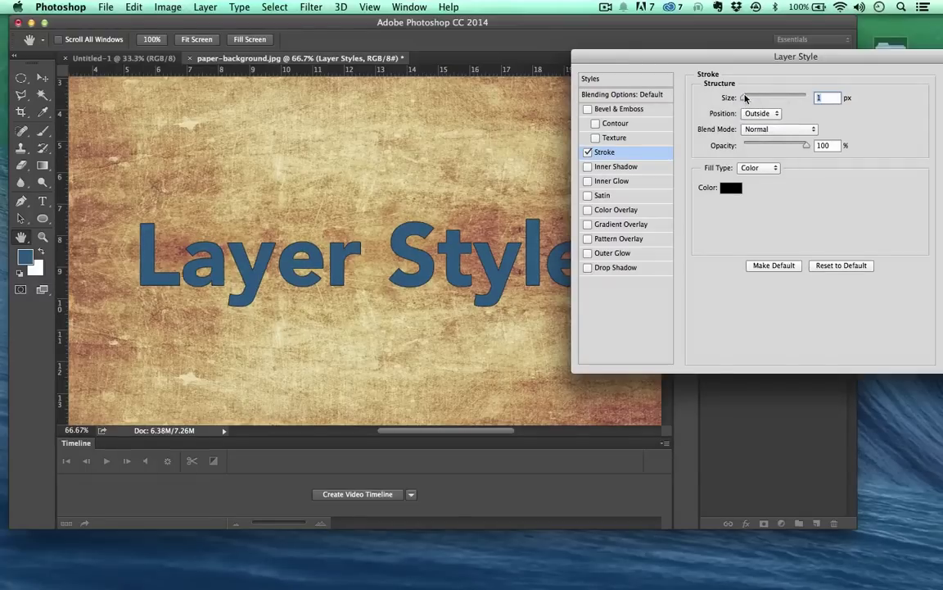
{"action": "left_click_drag", "start_coordinate": [746, 98], "coordinate": [748, 100]}
{"action": "left_click", "coordinate": [762, 113]}
{"action": "left_click", "coordinate": [756, 123]}
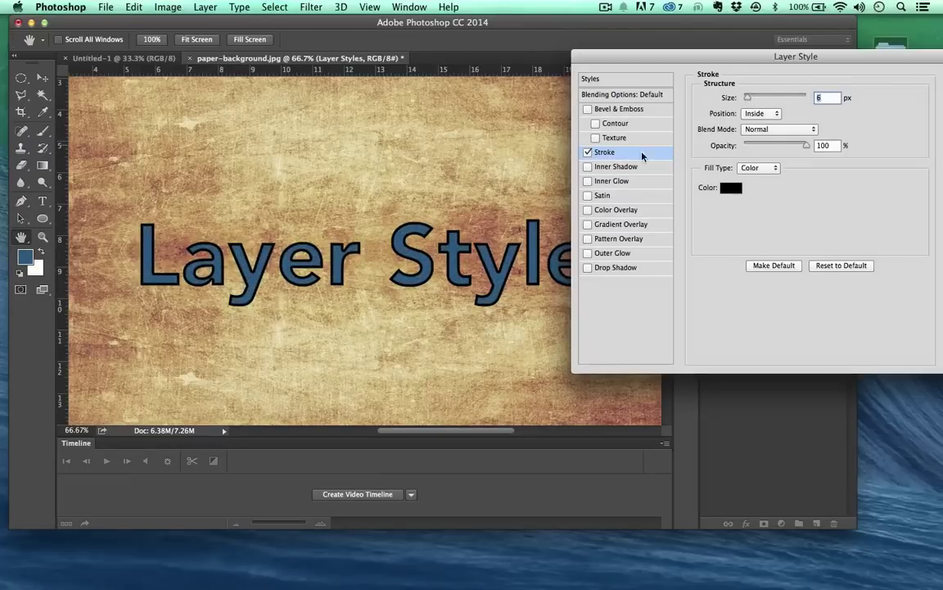
- Also enable Bevel & Emboss and an Inner Shadow on the text
{"action": "left_click", "coordinate": [621, 109]}
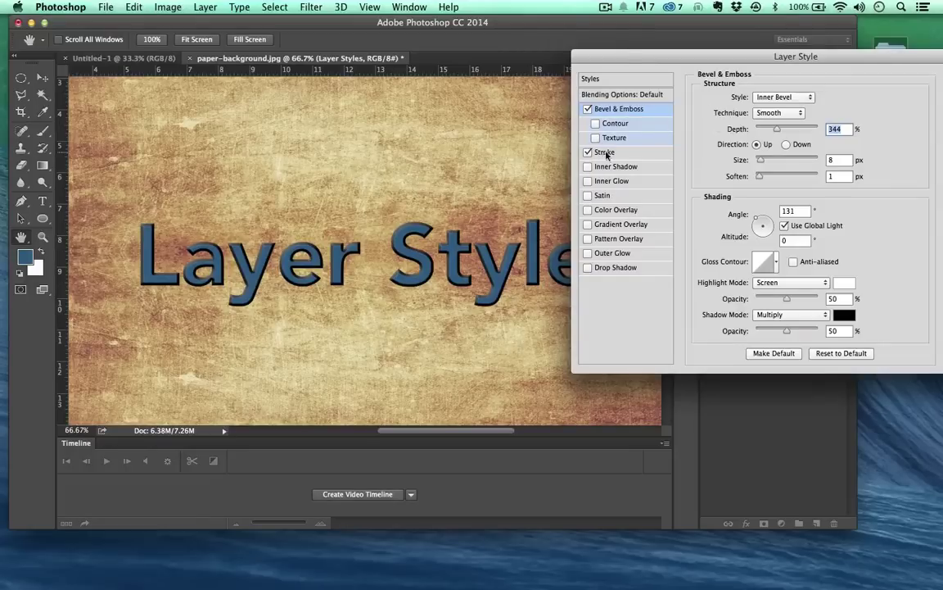
{"action": "left_click_drag", "start_coordinate": [633, 60], "coordinate": [613, 25]}
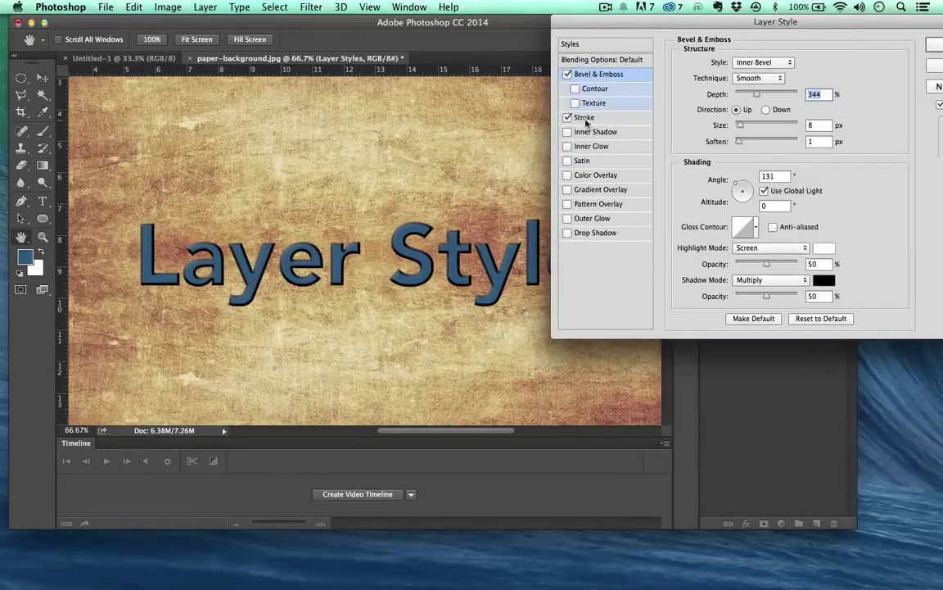
{"action": "left_click", "coordinate": [568, 132]}
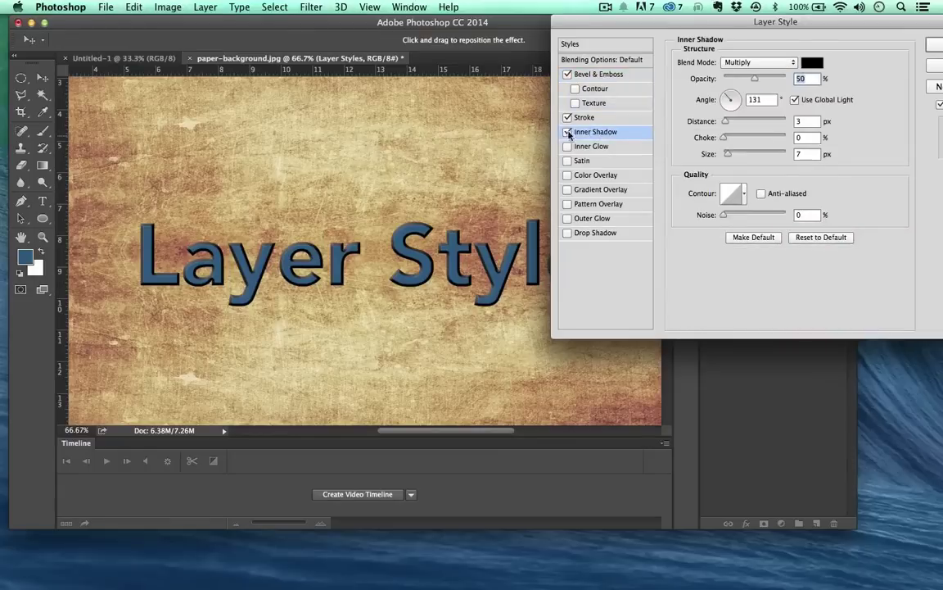
- Turn off the Bevel & Emboss and Stroke effects
{"action": "left_click", "coordinate": [568, 74]}
{"action": "left_click", "coordinate": [568, 117]}
{"action": "left_click", "coordinate": [567, 120]}
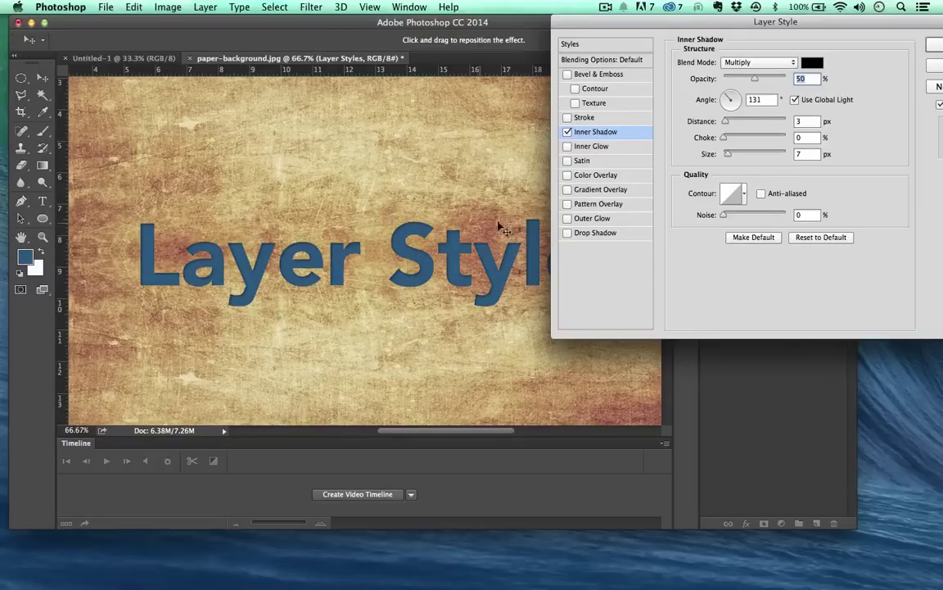
- Set the Inner Shadow to Normal blending, 78% opacity and 11 px distance
{"action": "left_click_drag", "start_coordinate": [755, 80], "coordinate": [765, 81]}
{"action": "left_click", "coordinate": [760, 62]}
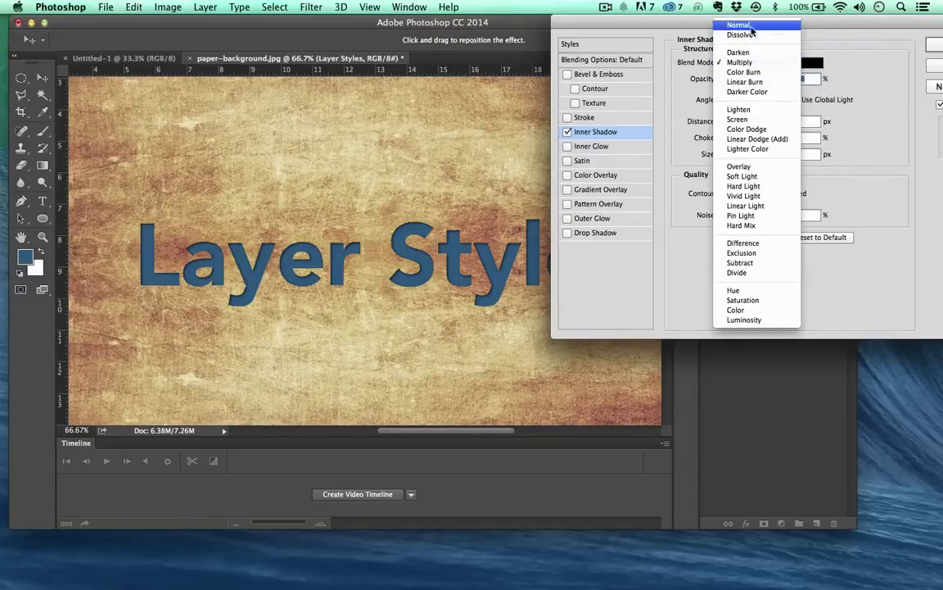
{"action": "left_click", "coordinate": [751, 27]}
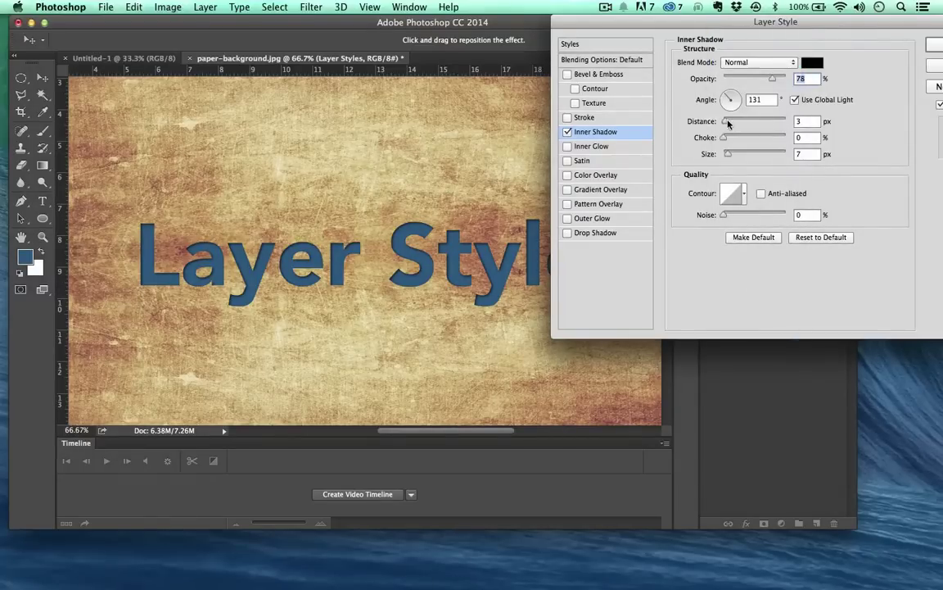
{"action": "left_click_drag", "start_coordinate": [725, 123], "coordinate": [726, 156]}
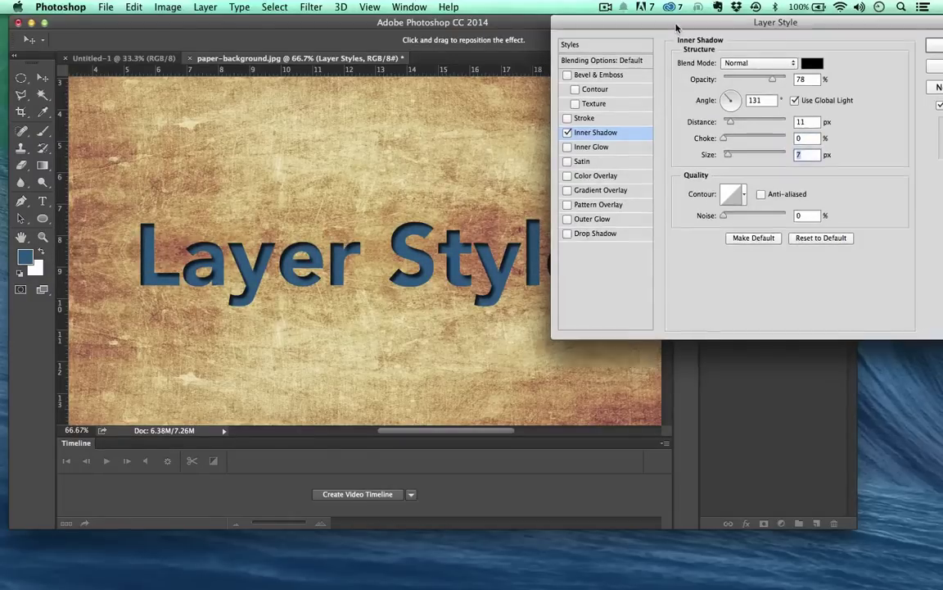
{"action": "left_click_drag", "start_coordinate": [676, 29], "coordinate": [628, 31]}
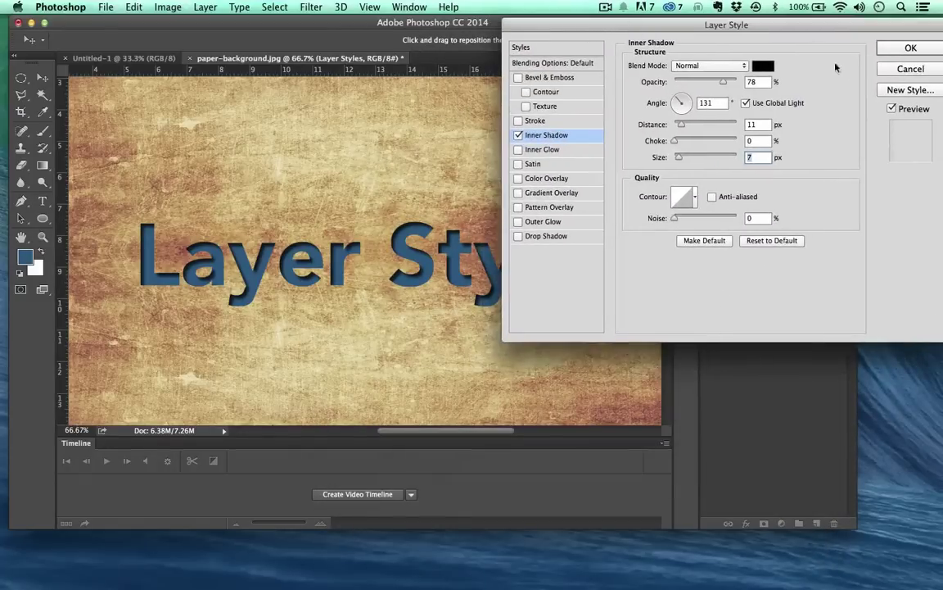
- Try an Inner Glow at Normal, 100% opacity, 27 px size instead of Inner Shadow, then switch it off
{"action": "left_click", "coordinate": [541, 150]}
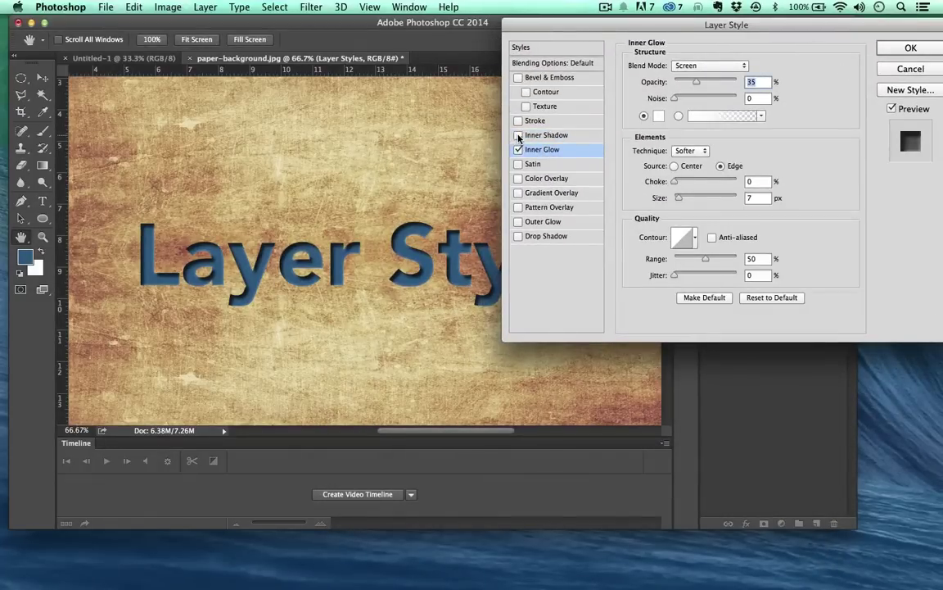
{"action": "left_click", "coordinate": [518, 135]}
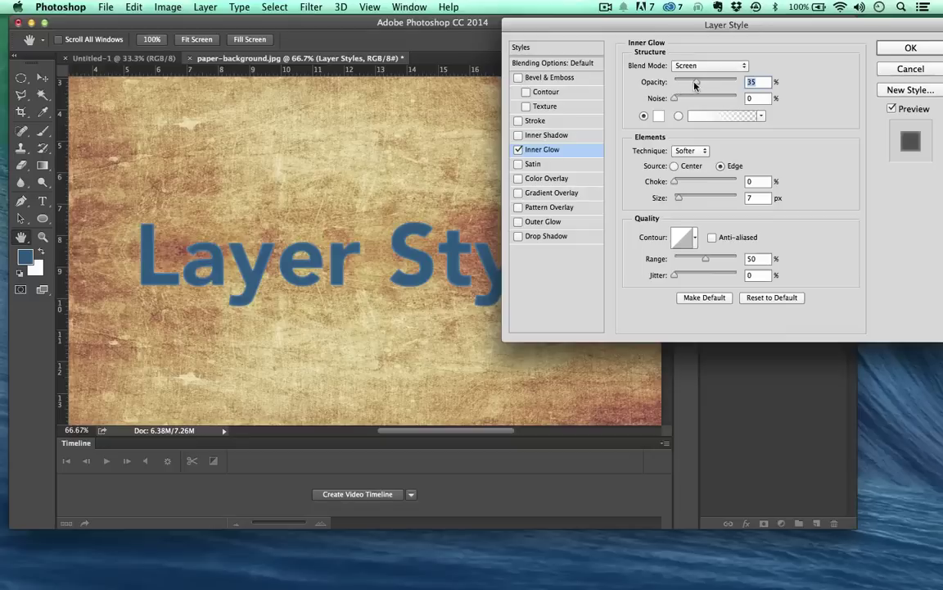
{"action": "left_click_drag", "start_coordinate": [696, 82], "coordinate": [753, 78]}
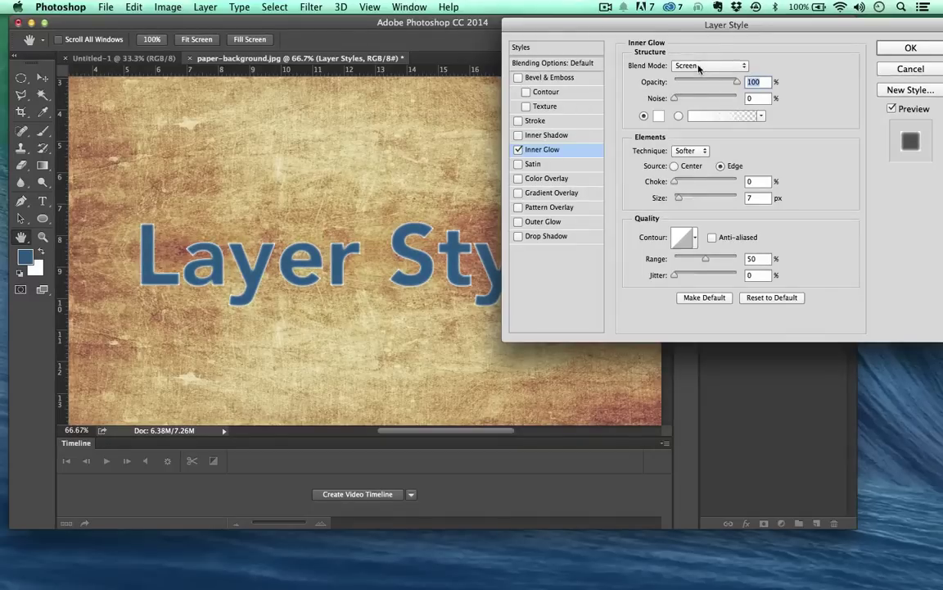
{"action": "left_click", "coordinate": [699, 69]}
{"action": "left_click", "coordinate": [688, 11]}
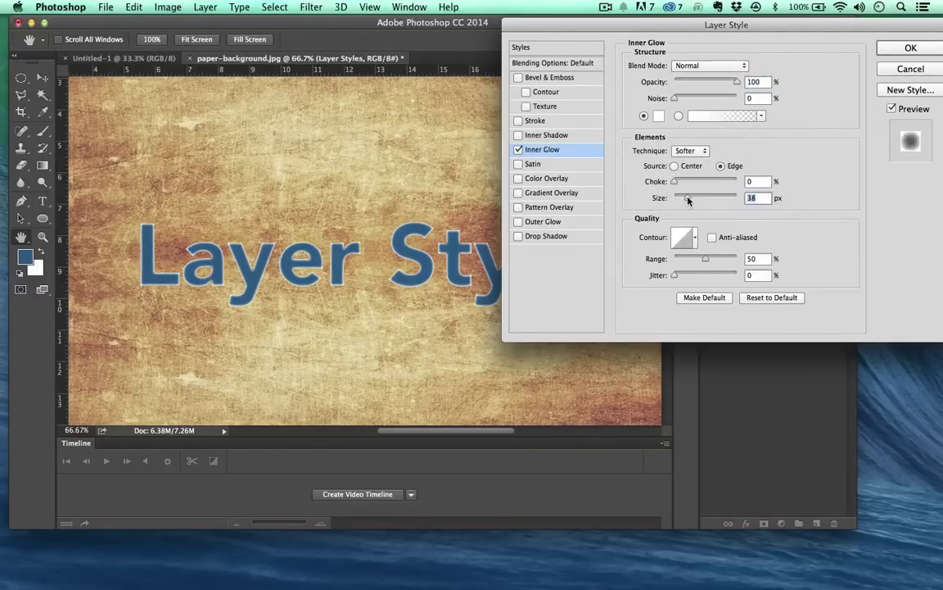
{"action": "mouse_move", "coordinate": [679, 198]}
{"action": "left_mouse_down"}
{"action": "mouse_move", "coordinate": [698, 201]}
{"action": "mouse_move", "coordinate": [689, 202]}
{"action": "left_mouse_up"}
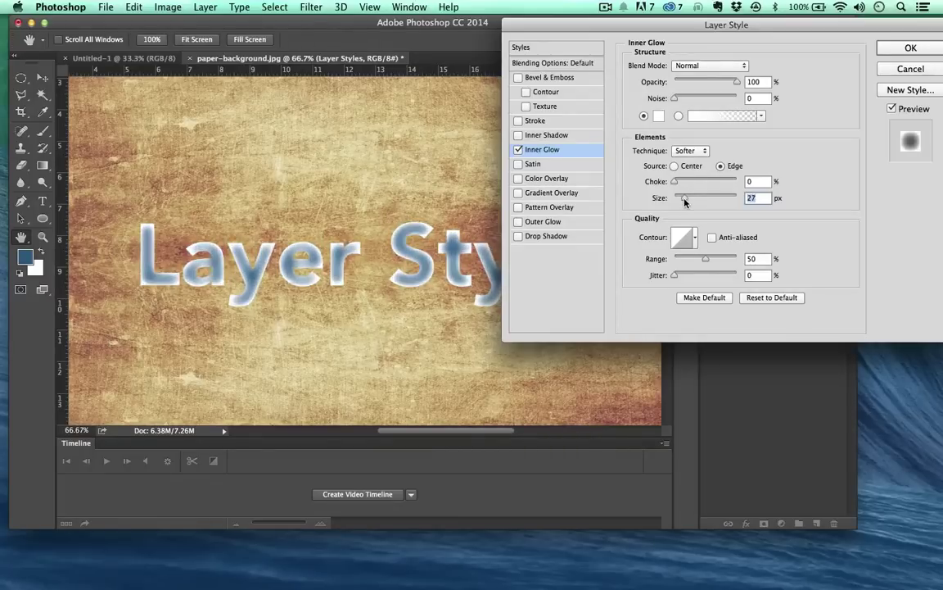
{"action": "left_click", "coordinate": [518, 150]}
{"action": "left_click", "coordinate": [517, 150]}
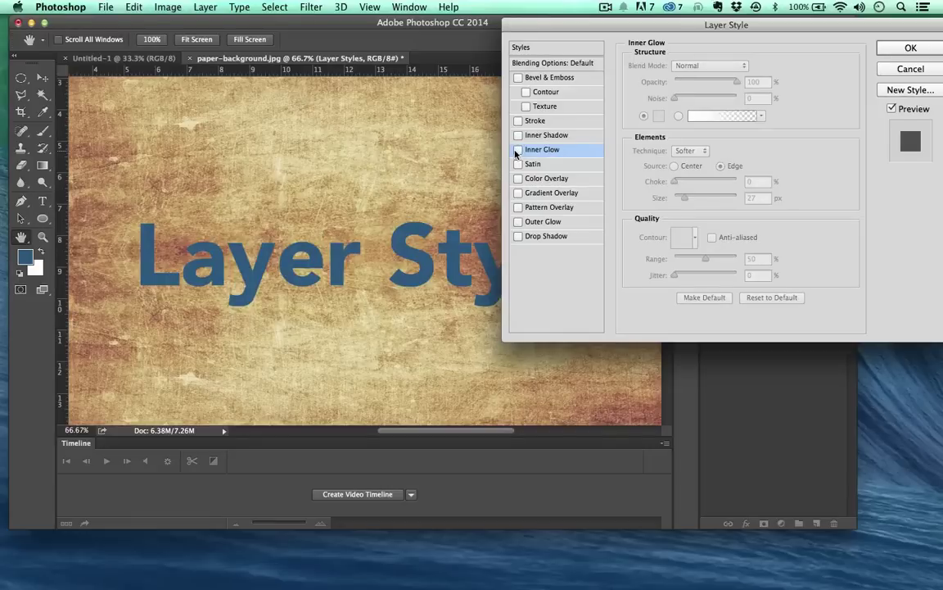
- Add a Satin effect and edit its contour into a custom S-curve
{"action": "left_click", "coordinate": [534, 165]}
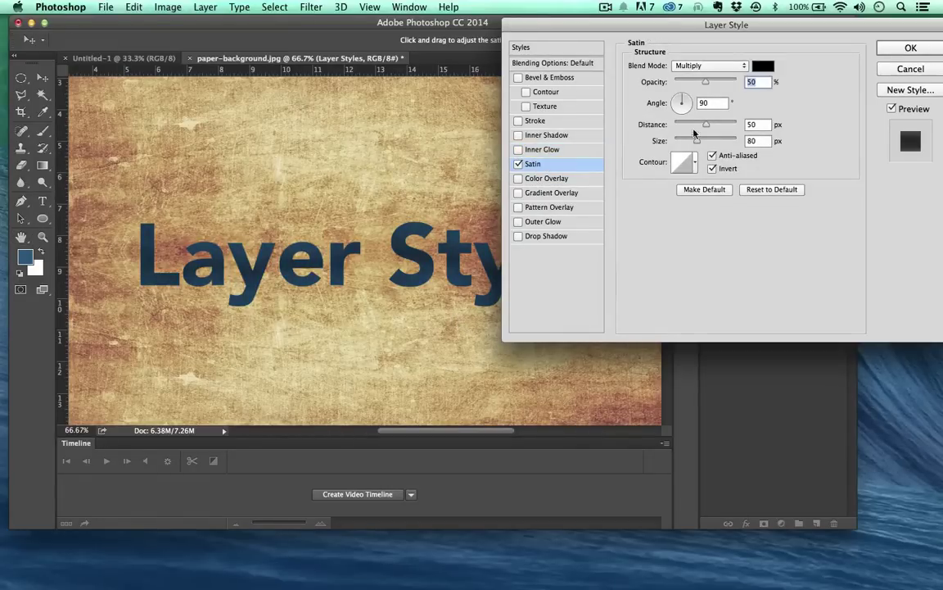
{"action": "left_click", "coordinate": [683, 162]}
{"action": "left_click_drag", "start_coordinate": [492, 220], "coordinate": [489, 196]}
{"action": "left_click", "coordinate": [409, 318]}
{"action": "left_click_drag", "start_coordinate": [408, 318], "coordinate": [399, 332]}
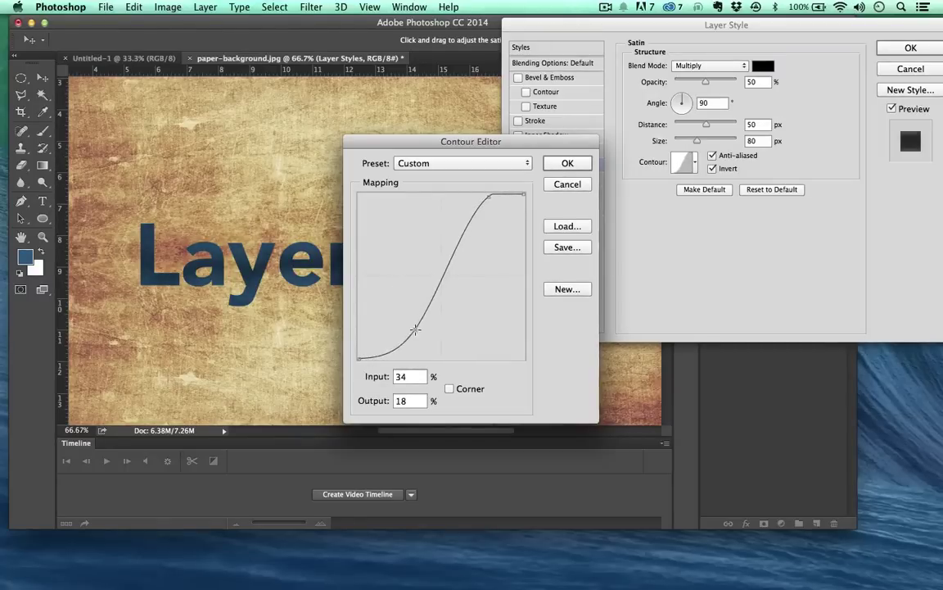
{"action": "key", "text": "Return"}
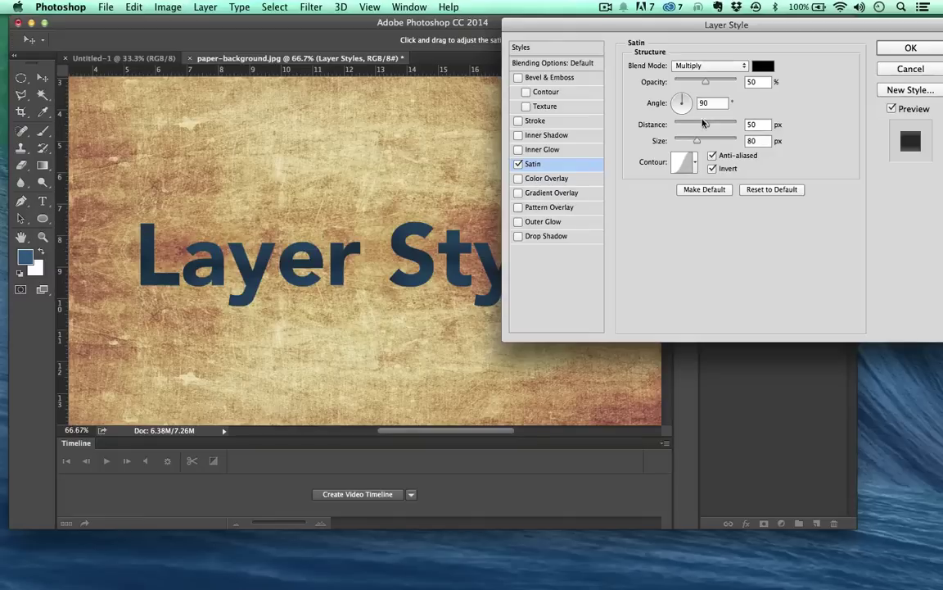
- Set the satin distance to 32 px and size to 35 px
{"action": "left_click_drag", "start_coordinate": [705, 124], "coordinate": [697, 131]}
{"action": "left_click_drag", "start_coordinate": [697, 141], "coordinate": [670, 144]}
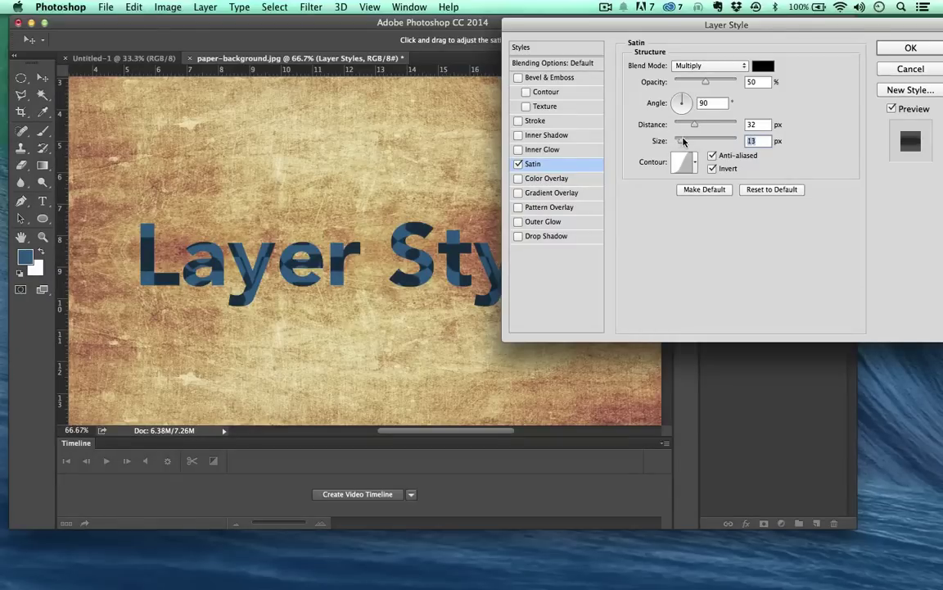
{"action": "left_click_drag", "start_coordinate": [675, 142], "coordinate": [686, 142]}
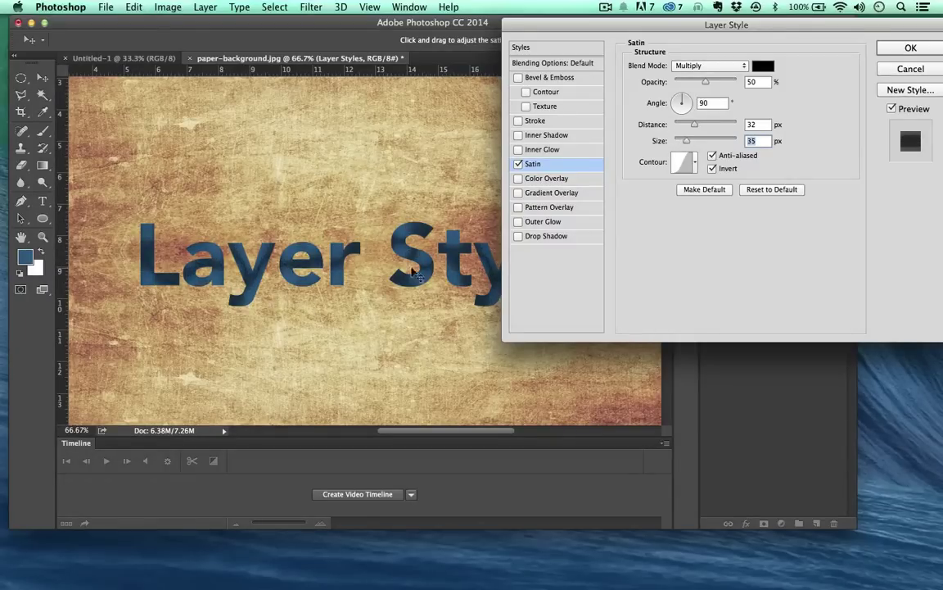
- Re-enable Bevel & Emboss and turn the Satin effect off
{"action": "left_click", "coordinate": [562, 79]}
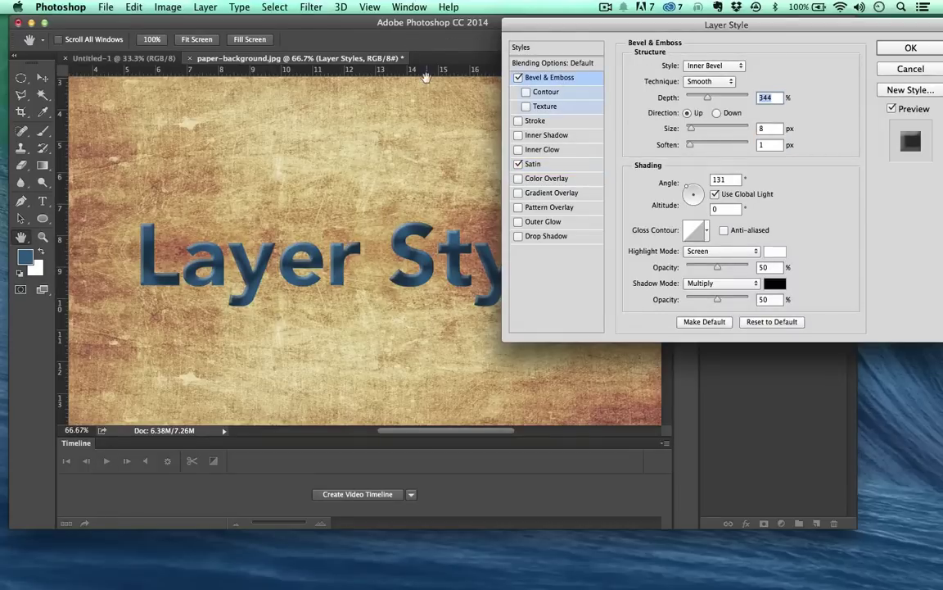
{"action": "left_click_drag", "start_coordinate": [503, 24], "coordinate": [590, 36]}
{"action": "left_click", "coordinate": [560, 173]}
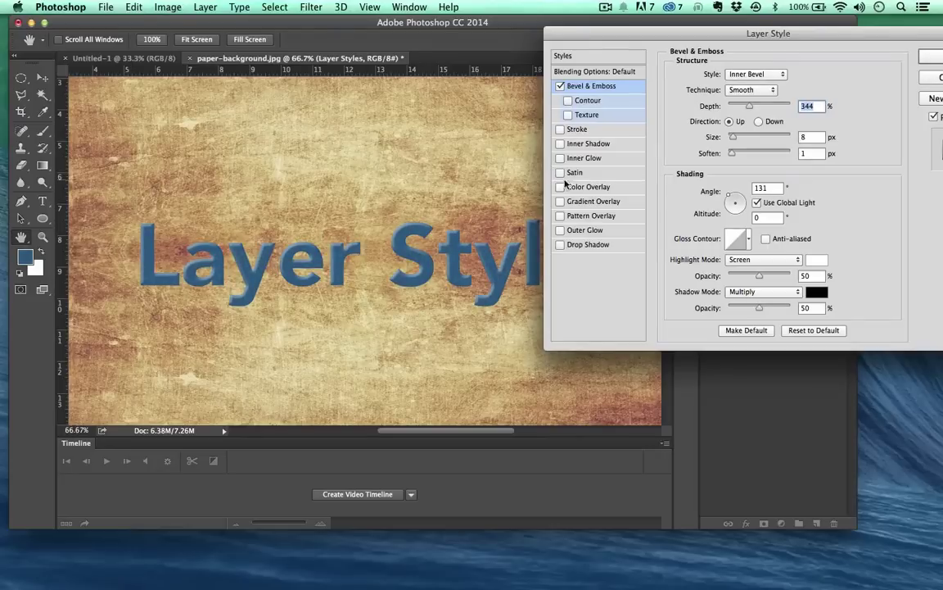
- Add a red ff0000 Color Overlay faded to 0% opacity, with Bevel & Emboss off
{"action": "left_click", "coordinate": [560, 187]}
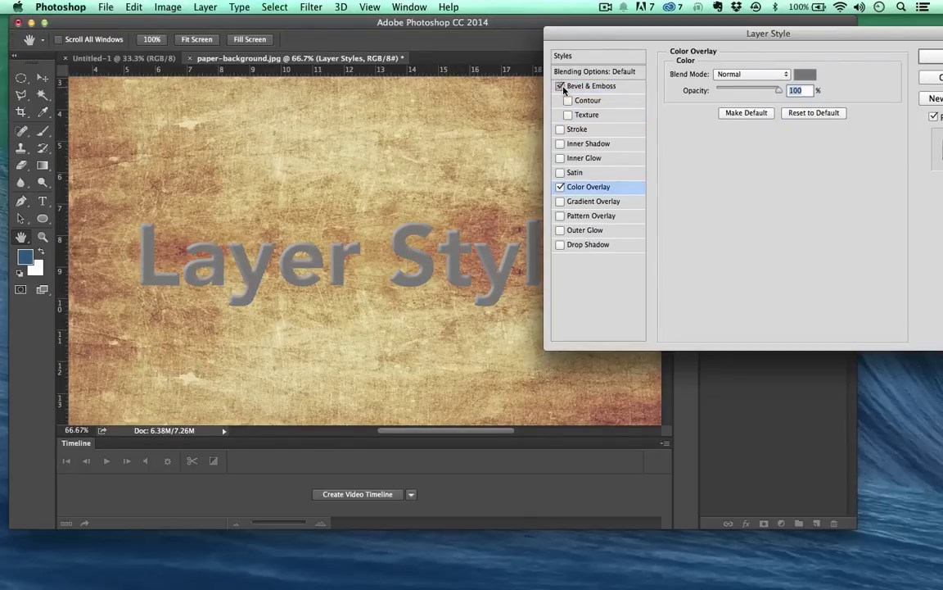
{"action": "left_click", "coordinate": [561, 87]}
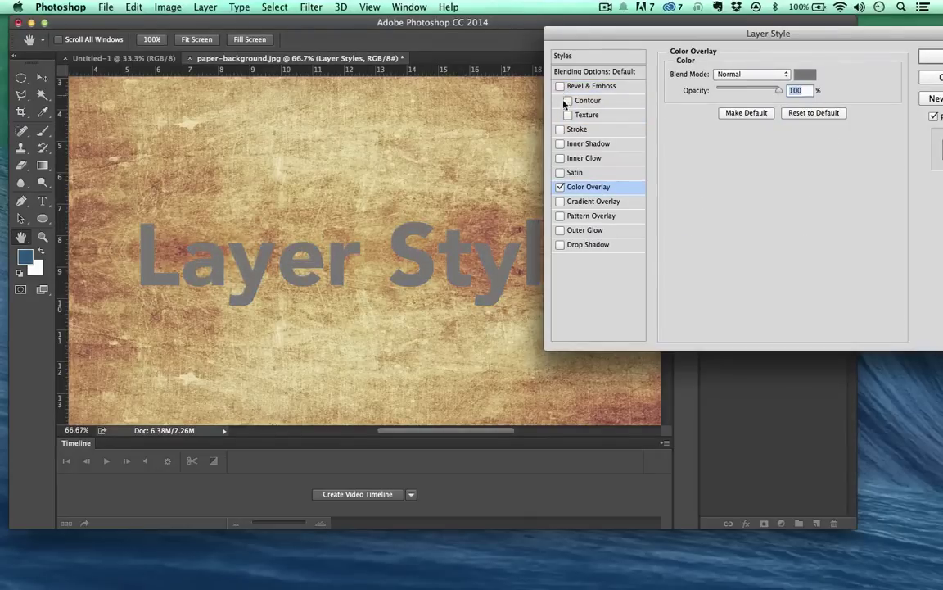
{"action": "left_click", "coordinate": [806, 77]}
{"action": "left_click_drag", "start_coordinate": [421, 181], "coordinate": [468, 142]}
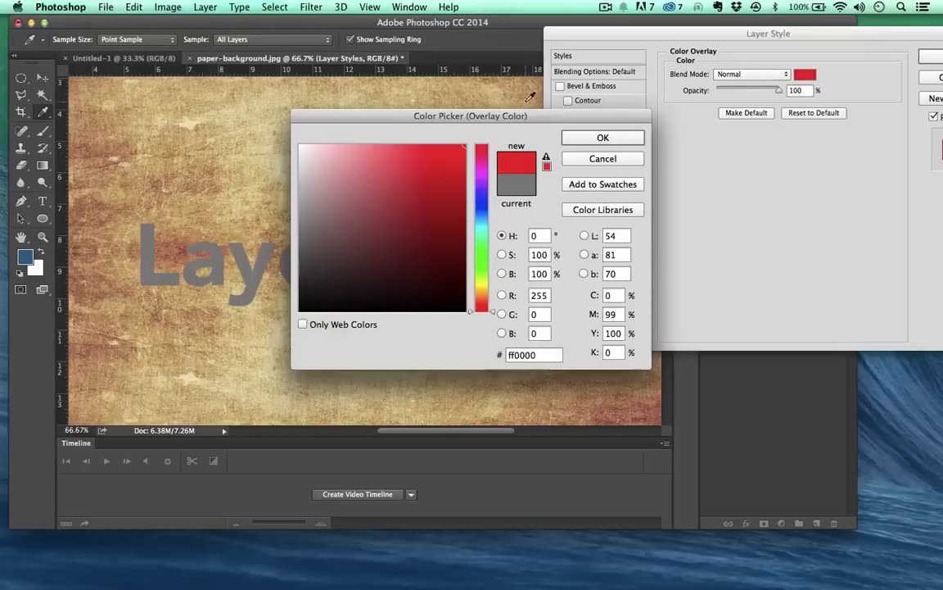
{"action": "left_click", "coordinate": [602, 139]}
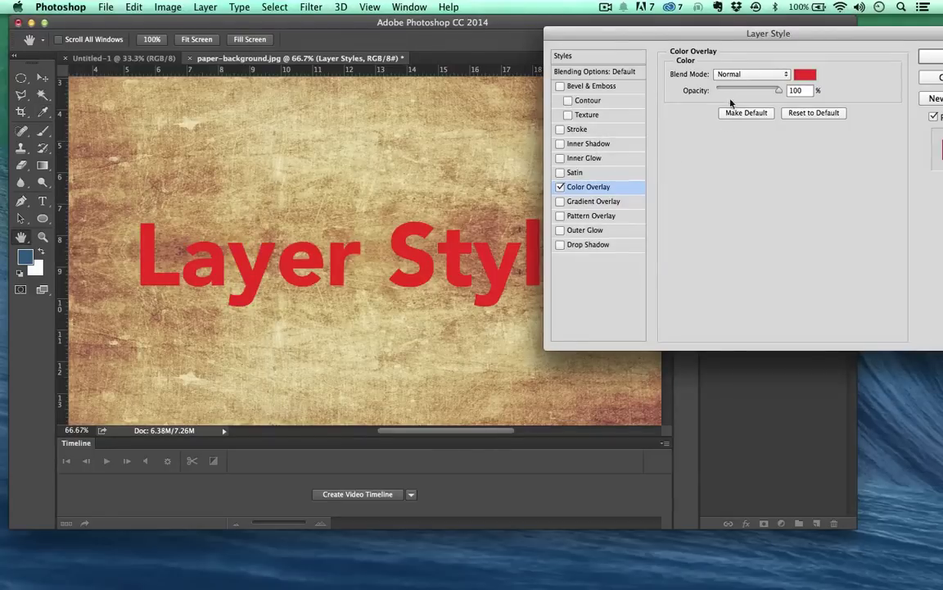
{"action": "left_click_drag", "start_coordinate": [765, 90], "coordinate": [672, 91]}
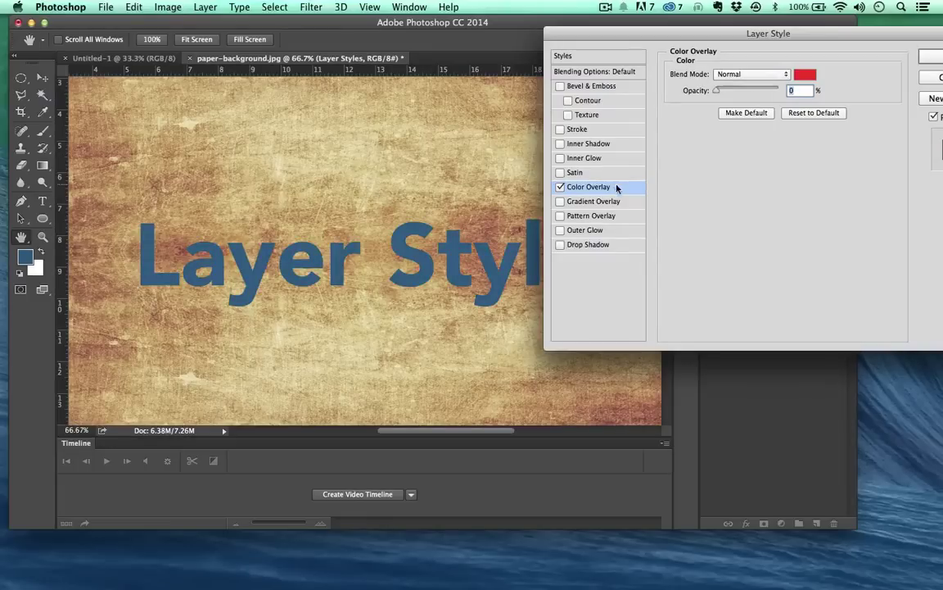
- Replace the colour overlay with a gradient overlay, trying the Purple, Yellow and Purple, Green, Gold presets
{"action": "left_click", "coordinate": [560, 187]}
{"action": "left_click", "coordinate": [560, 201]}
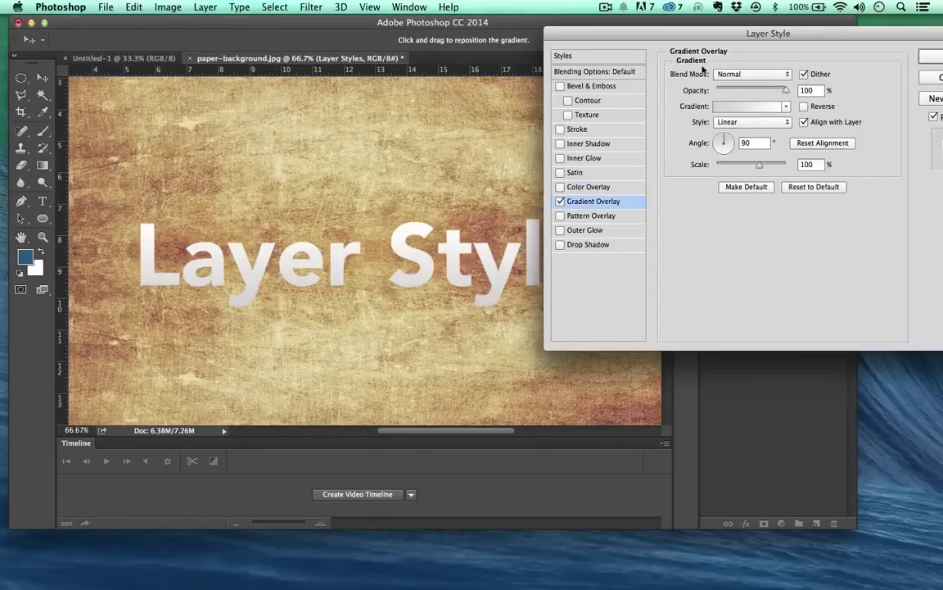
{"action": "left_click", "coordinate": [749, 107]}
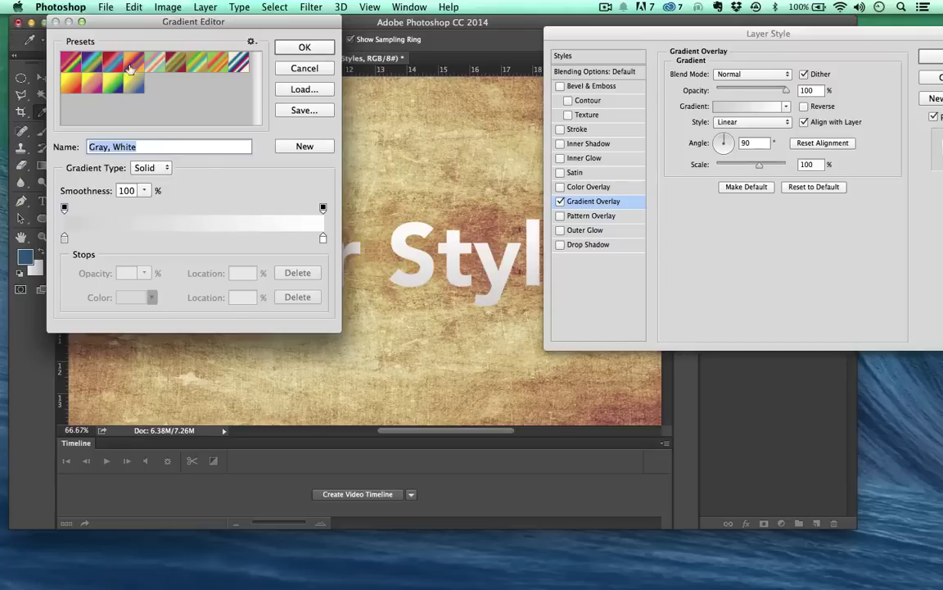
{"action": "left_click", "coordinate": [130, 84]}
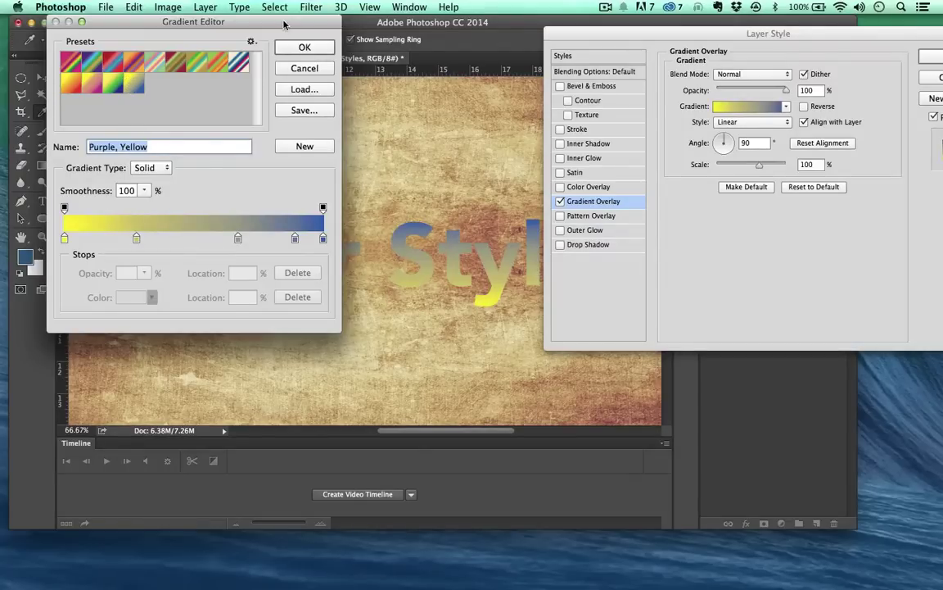
{"action": "left_click_drag", "start_coordinate": [258, 23], "coordinate": [851, 236]}
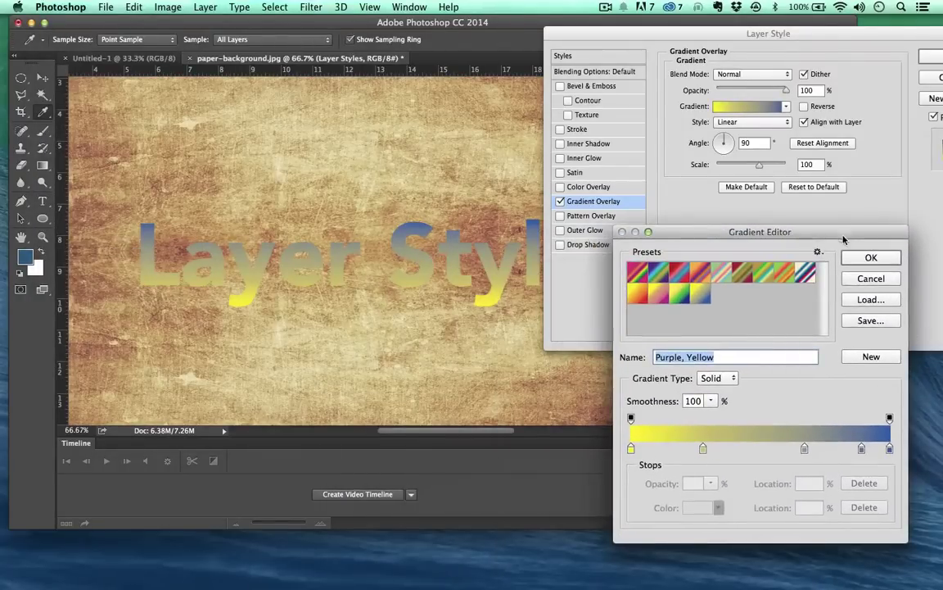
{"action": "left_click_drag", "start_coordinate": [732, 235], "coordinate": [720, 72]}
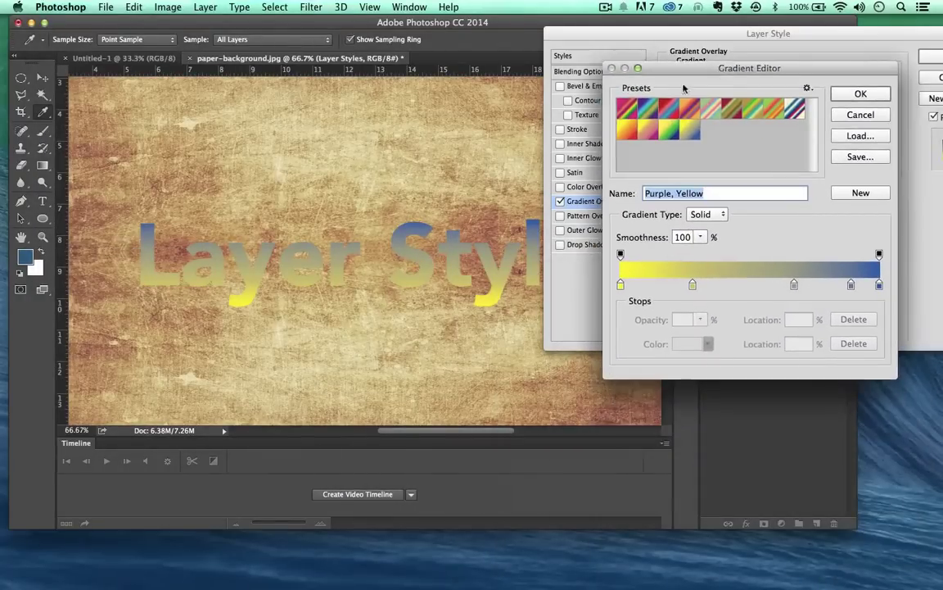
{"action": "left_click", "coordinate": [645, 112]}
- Load the Metals gradient set and apply the Silver gradient
{"action": "left_click", "coordinate": [807, 87]}
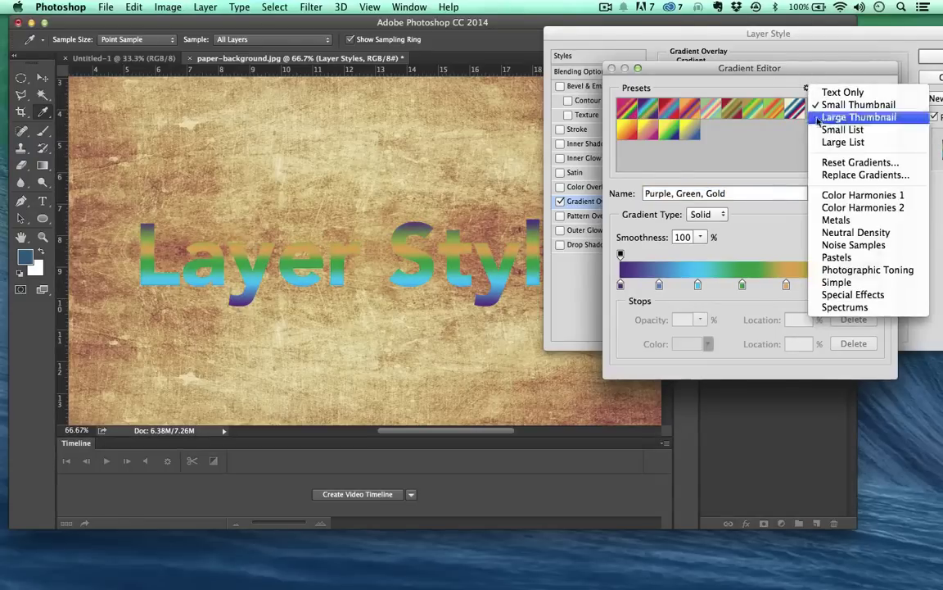
{"action": "left_click", "coordinate": [833, 219]}
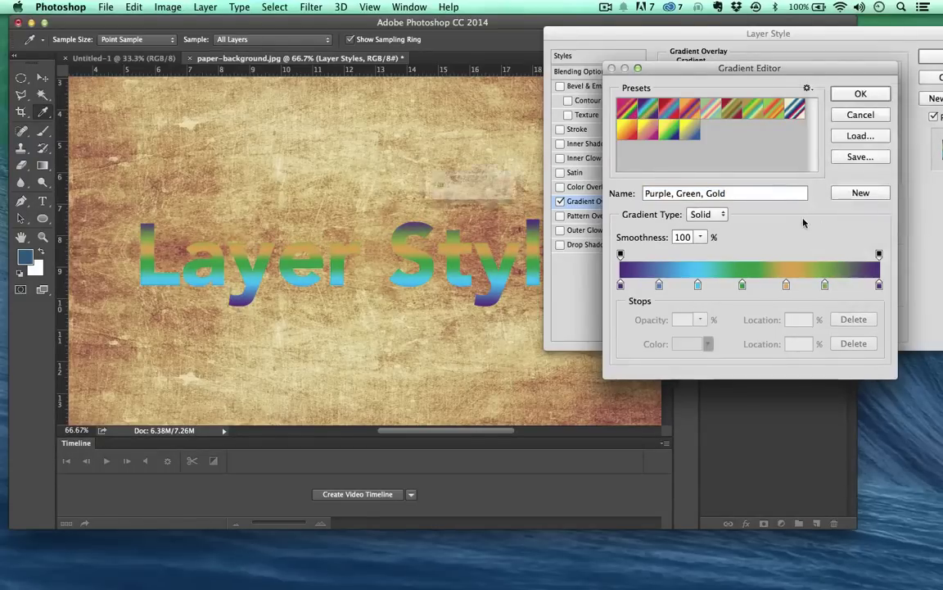
{"action": "left_click", "coordinate": [565, 213]}
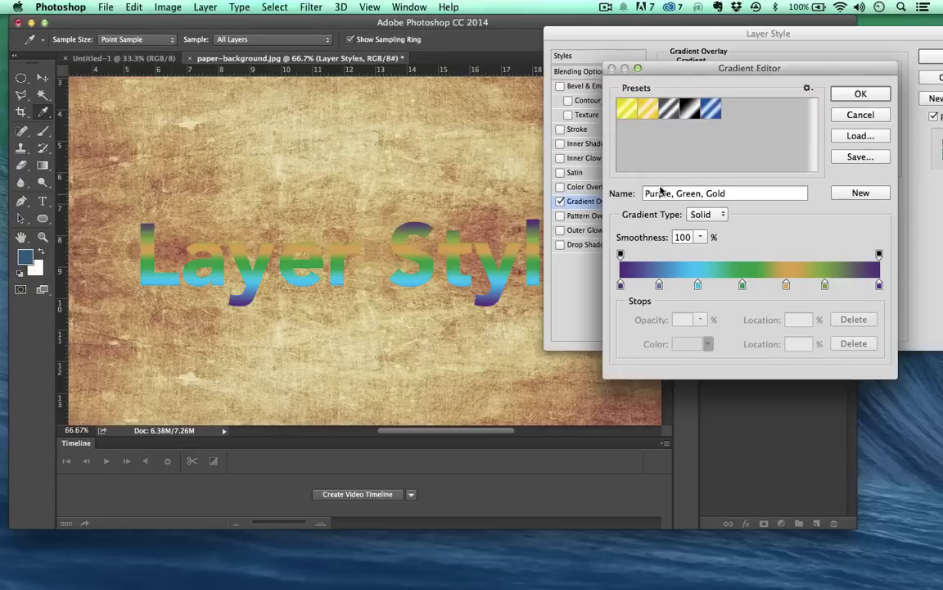
{"action": "left_click", "coordinate": [669, 108]}
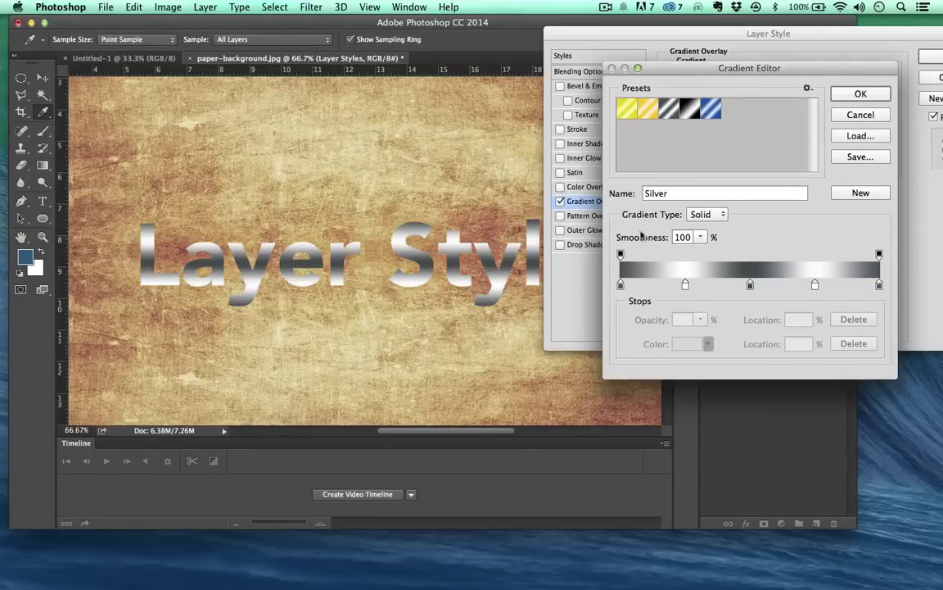
{"action": "left_click_drag", "start_coordinate": [676, 75], "coordinate": [682, 36]}
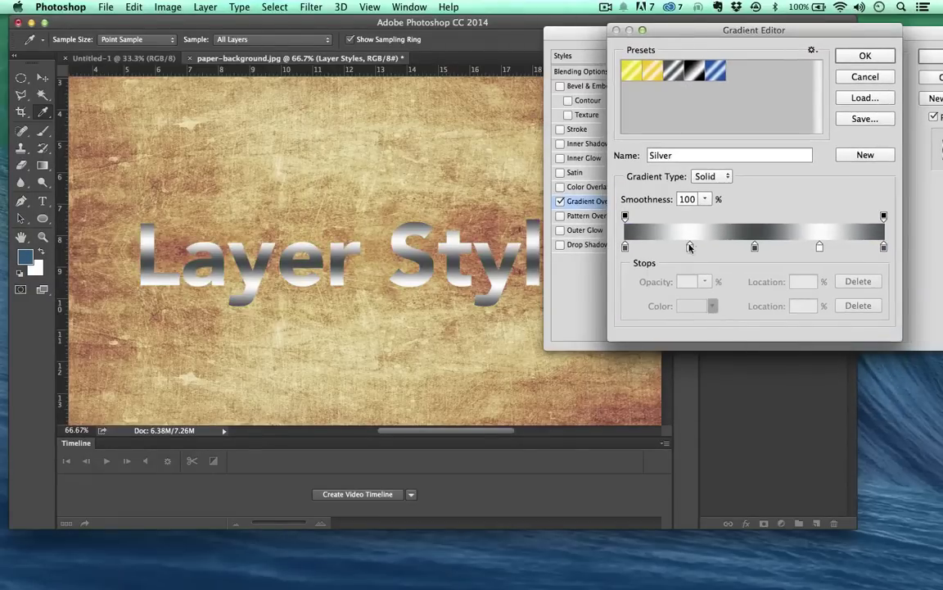
- Shift the white colour stop and try a red stop colour, then undo the red
{"action": "left_click_drag", "start_coordinate": [691, 246], "coordinate": [722, 249]}
{"action": "double_click", "coordinate": [722, 246]}
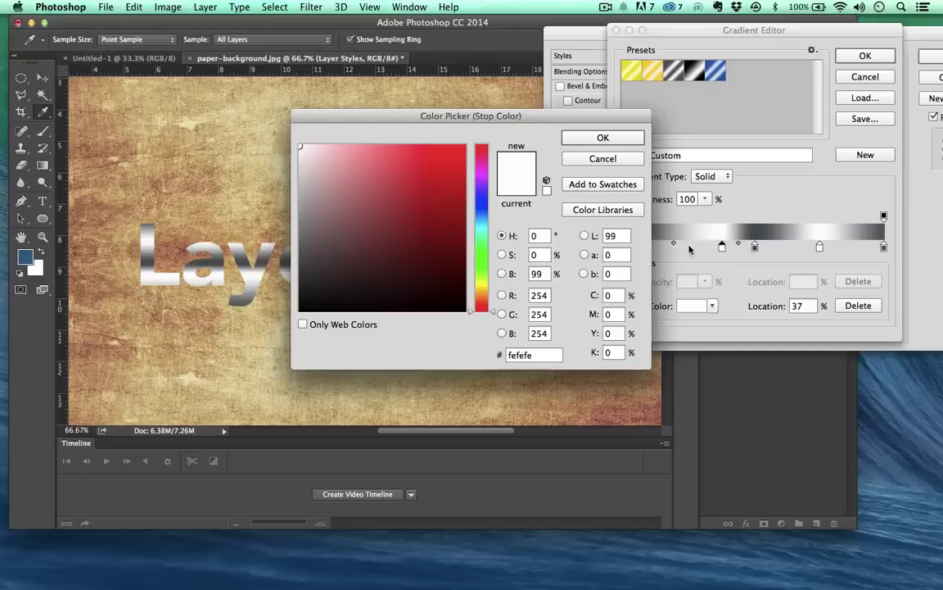
{"action": "left_click_drag", "start_coordinate": [385, 177], "coordinate": [480, 139]}
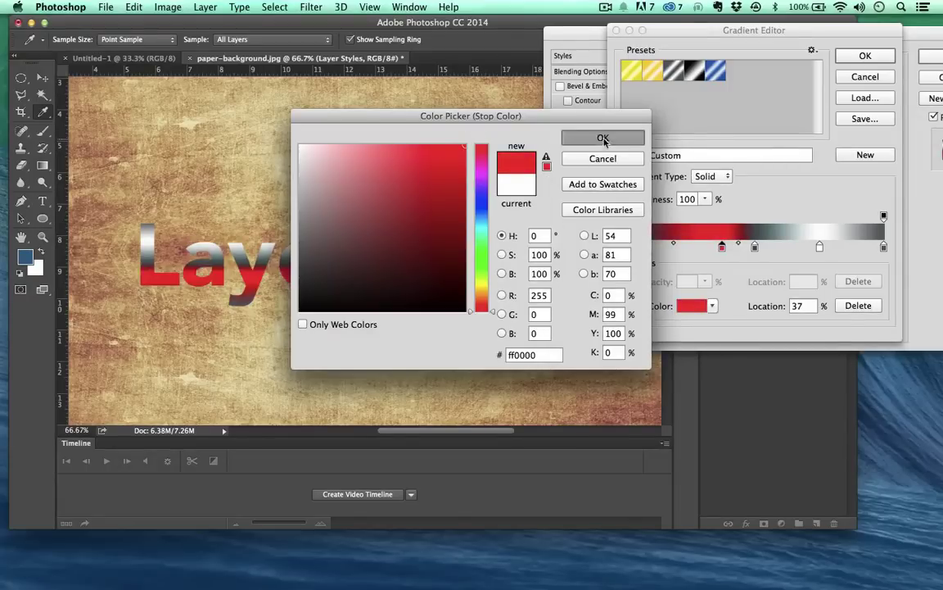
{"action": "left_click", "coordinate": [603, 137]}
{"action": "key", "text": "super+z"}
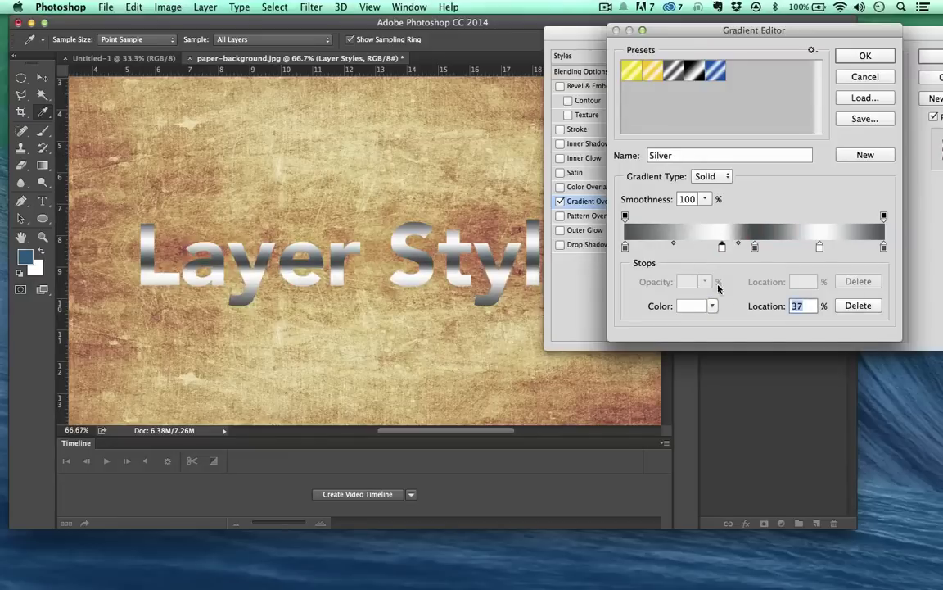
- Test an extra dark grey colour stop in the gradient, then remove it
{"action": "type", "text": "25"}
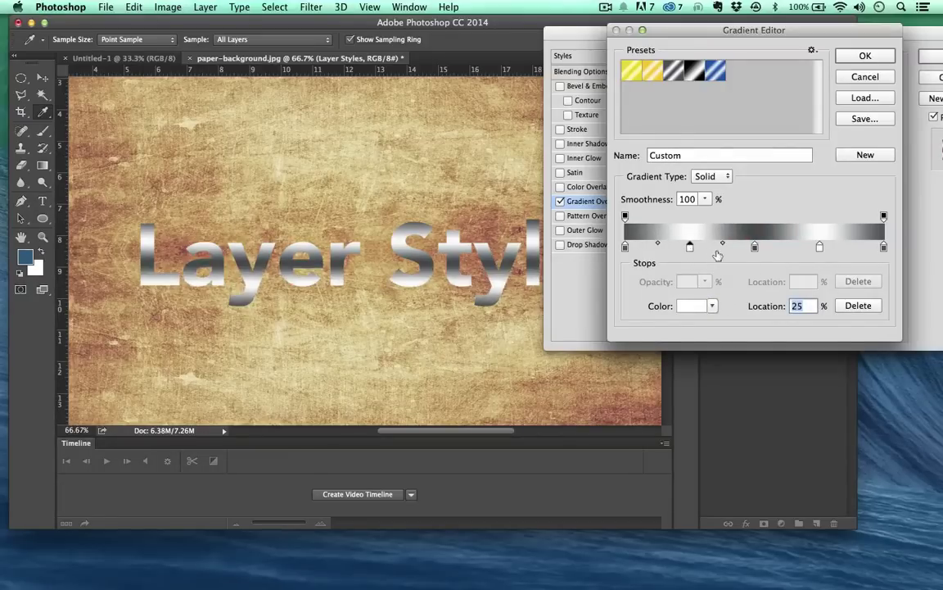
{"action": "left_click", "coordinate": [711, 246]}
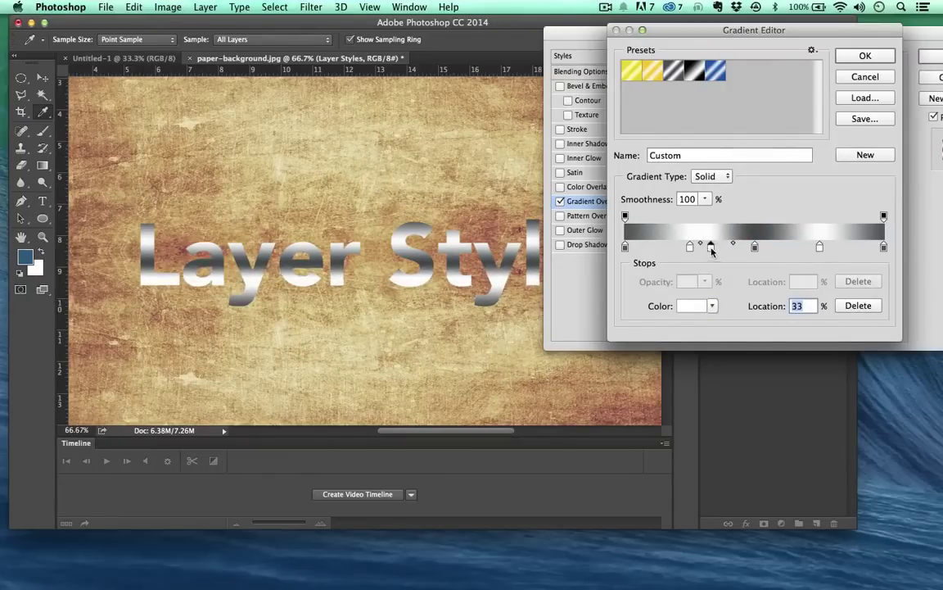
{"action": "left_click", "coordinate": [693, 306]}
{"action": "left_click", "coordinate": [426, 207]}
{"action": "mouse_move", "coordinate": [426, 207]}
{"action": "left_mouse_down"}
{"action": "mouse_move", "coordinate": [350, 268]}
{"action": "mouse_move", "coordinate": [300, 257]}
{"action": "left_mouse_up"}
{"action": "left_click", "coordinate": [588, 139]}
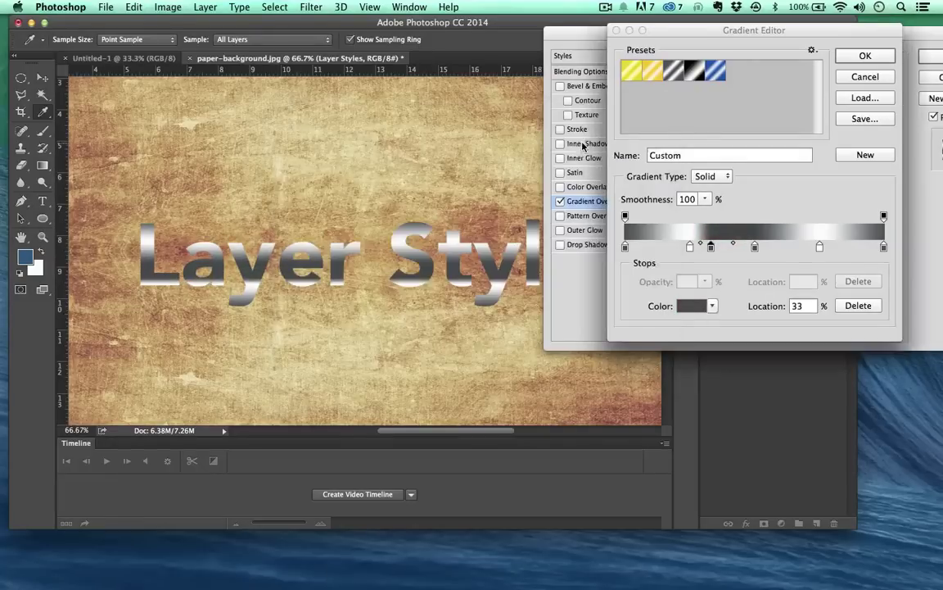
{"action": "left_click_drag", "start_coordinate": [718, 259], "coordinate": [710, 273]}
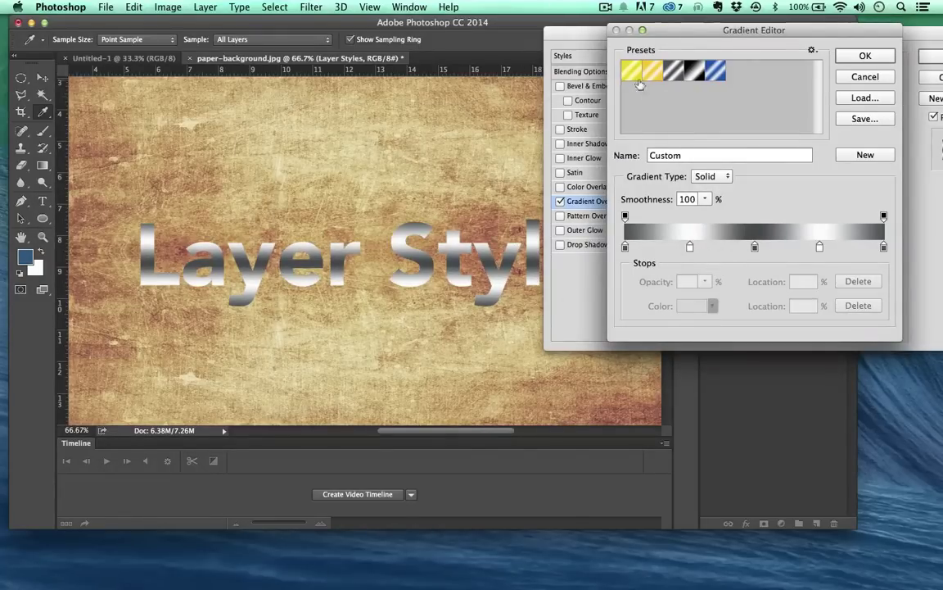
- Accept the Silver gradient, then enable Bevel & Emboss and Stroke on the text
{"action": "left_click", "coordinate": [864, 56]}
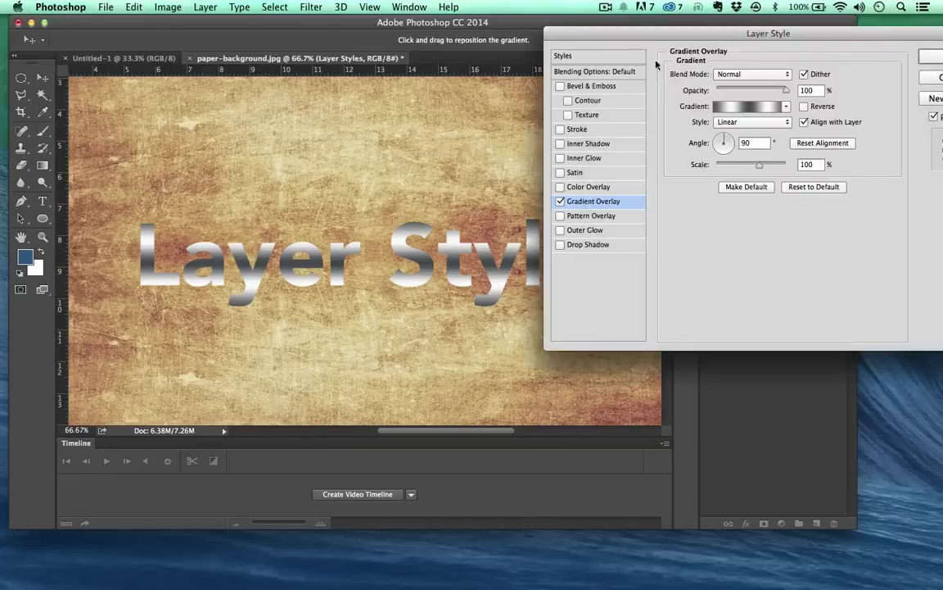
{"action": "left_click", "coordinate": [591, 87]}
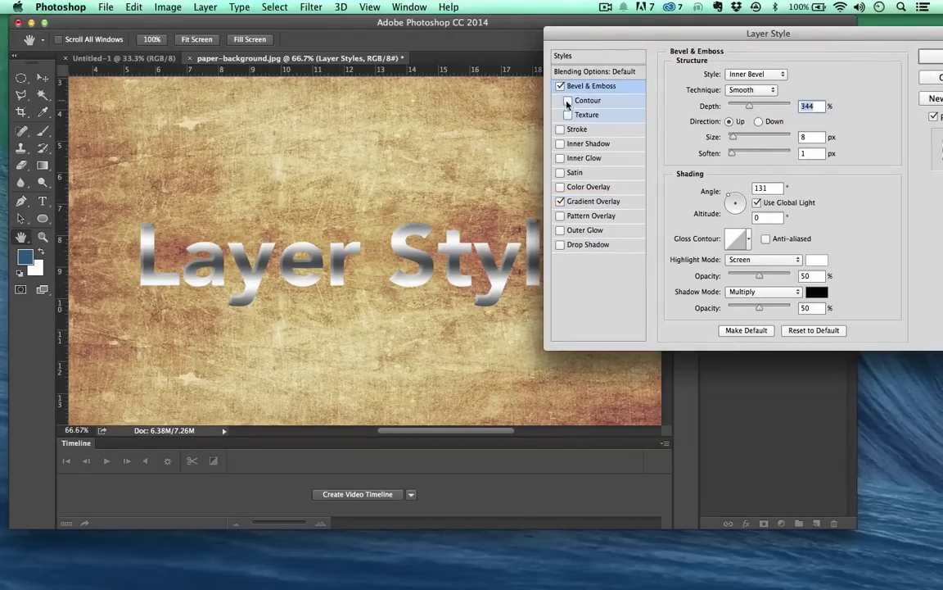
{"action": "left_click", "coordinate": [560, 129]}
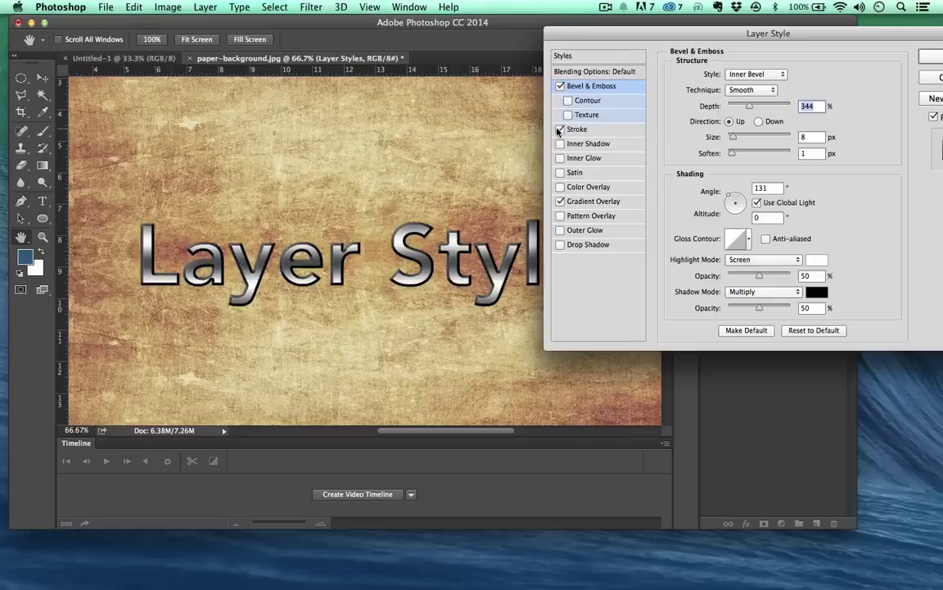
{"action": "left_click_drag", "start_coordinate": [615, 38], "coordinate": [491, 32]}
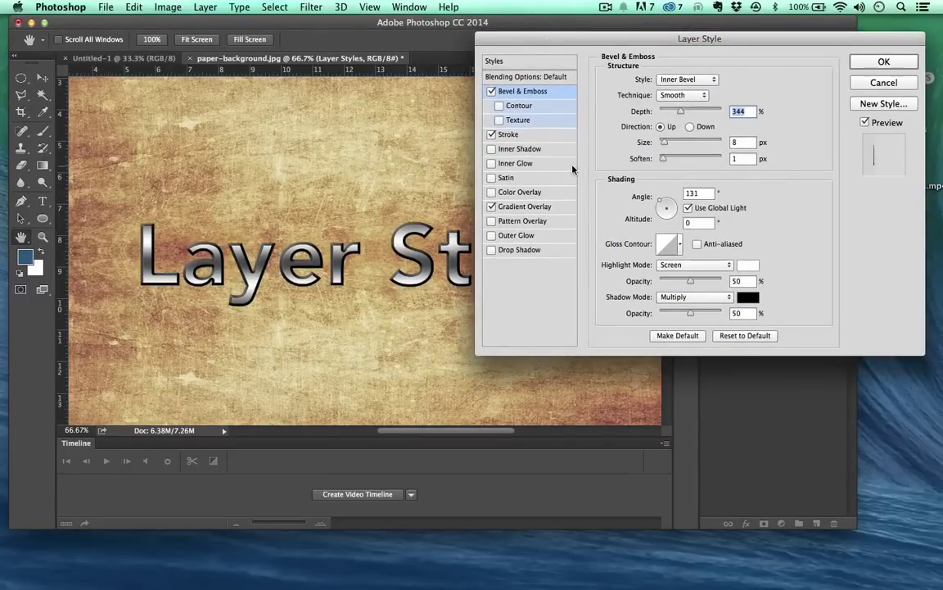
- Set the gradient overlay to Radial style at a 133° angle with its scale adjusted to 122%
{"action": "left_click", "coordinate": [522, 207]}
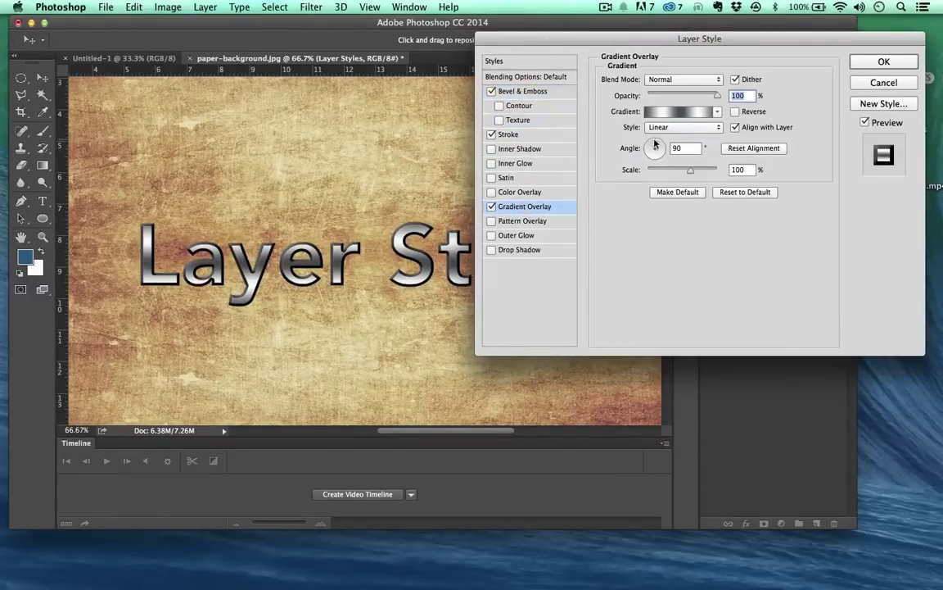
{"action": "mouse_move", "coordinate": [658, 145]}
{"action": "left_mouse_down"}
{"action": "mouse_move", "coordinate": [664, 158]}
{"action": "mouse_move", "coordinate": [651, 148]}
{"action": "left_mouse_up"}
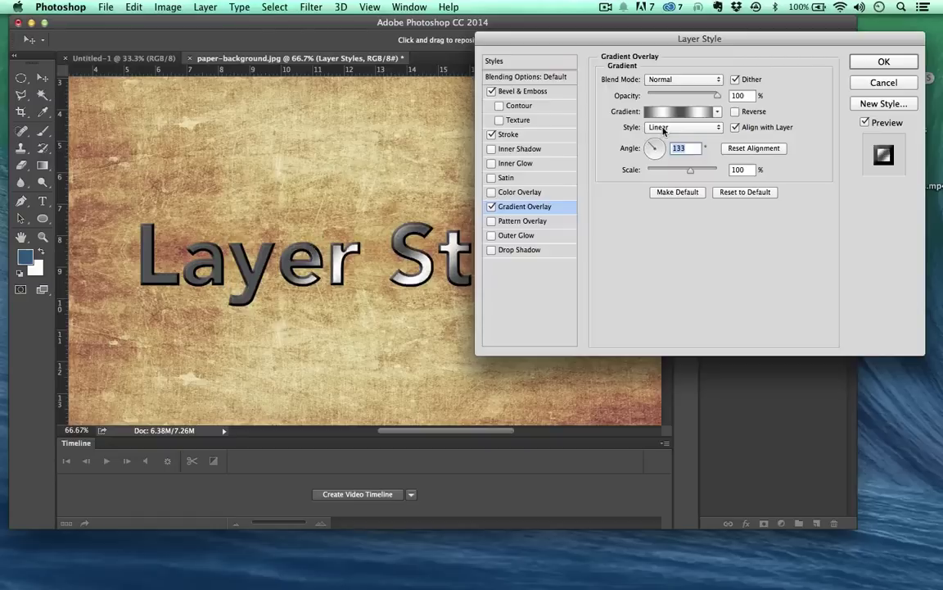
{"action": "left_click", "coordinate": [668, 127]}
{"action": "left_click", "coordinate": [663, 138]}
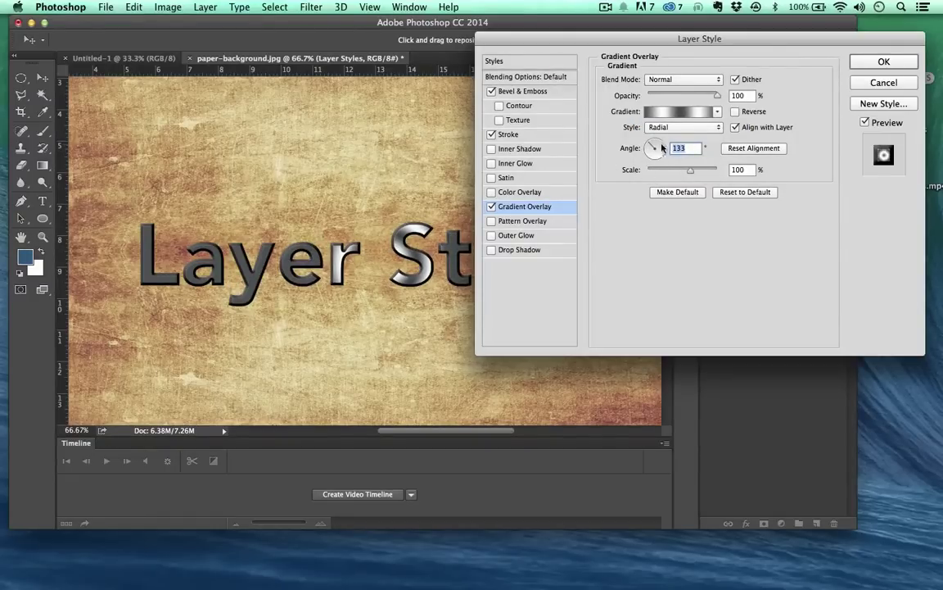
{"action": "left_click_drag", "start_coordinate": [676, 171], "coordinate": [673, 171]}
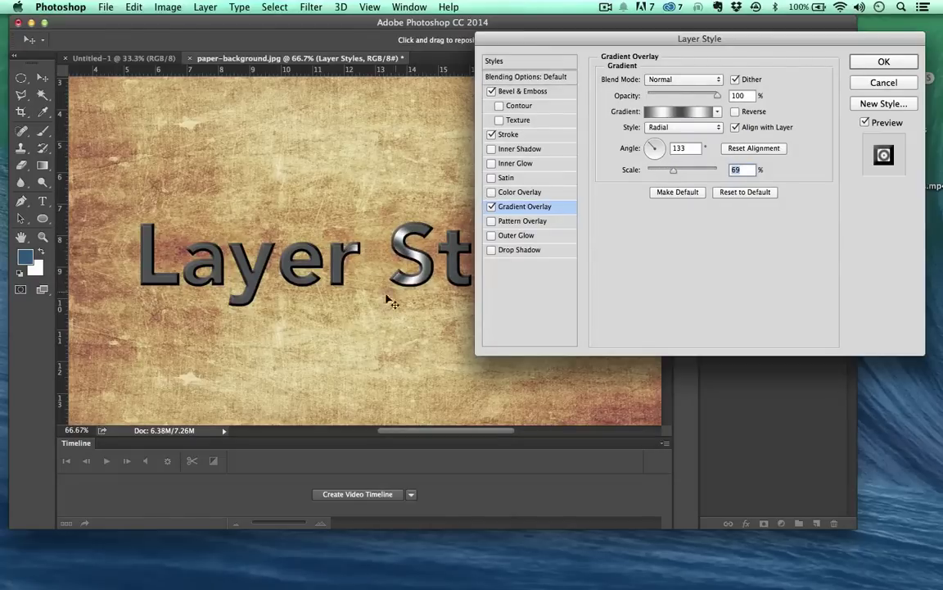
{"action": "left_click_drag", "start_coordinate": [655, 30], "coordinate": [754, 13]}
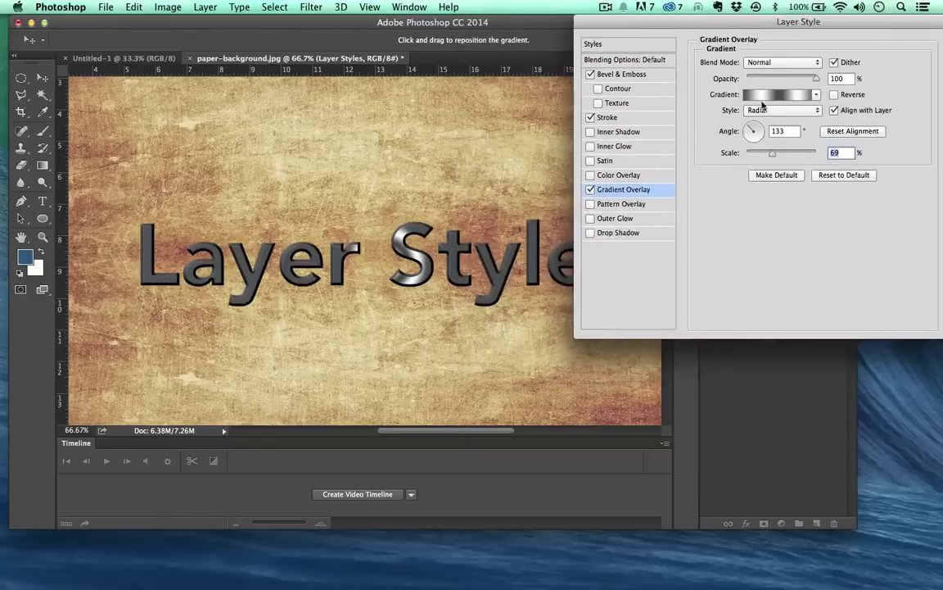
{"action": "mouse_move", "coordinate": [775, 156]}
{"action": "left_mouse_down"}
{"action": "mouse_move", "coordinate": [810, 157]}
{"action": "mouse_move", "coordinate": [791, 161]}
{"action": "left_mouse_up"}
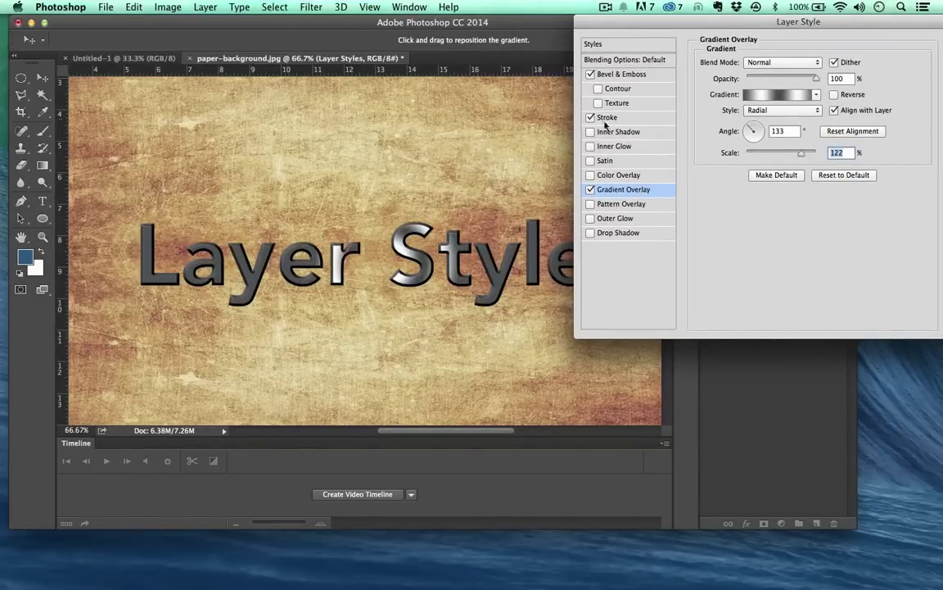
{"action": "left_click", "coordinate": [591, 189]}
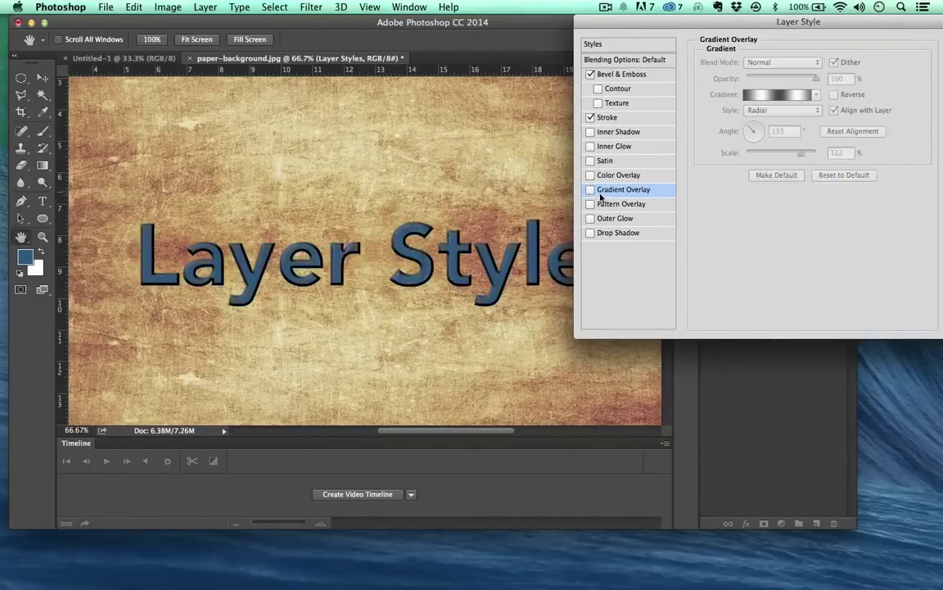
{"action": "left_click", "coordinate": [591, 204]}
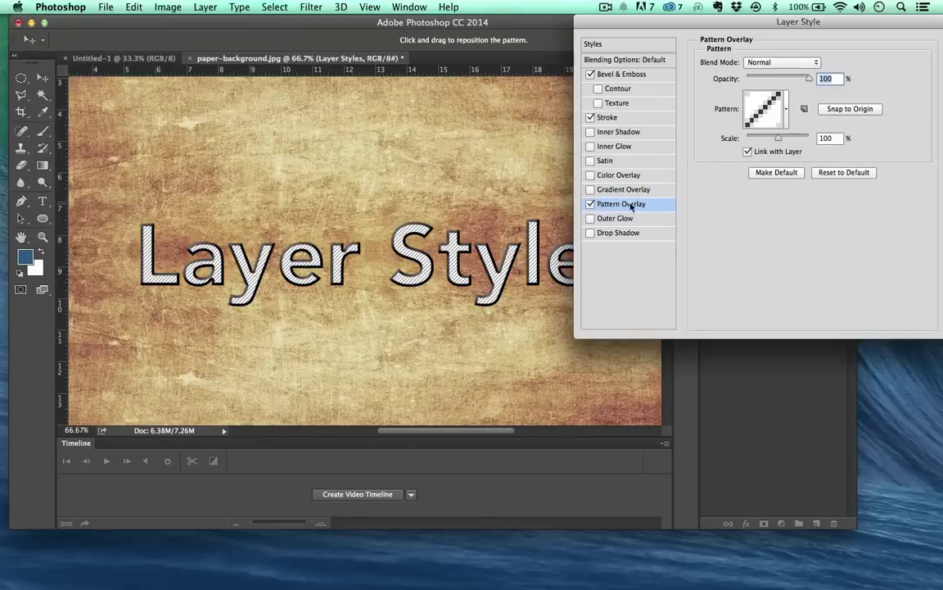
{"action": "left_click", "coordinate": [765, 109]}
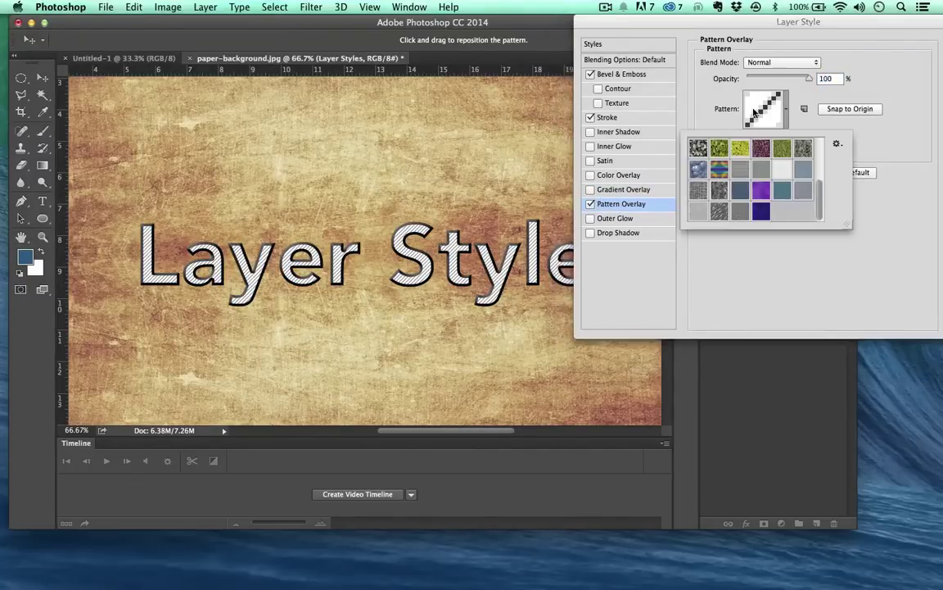
{"action": "left_click", "coordinate": [742, 189]}
{"action": "left_click", "coordinate": [761, 190]}
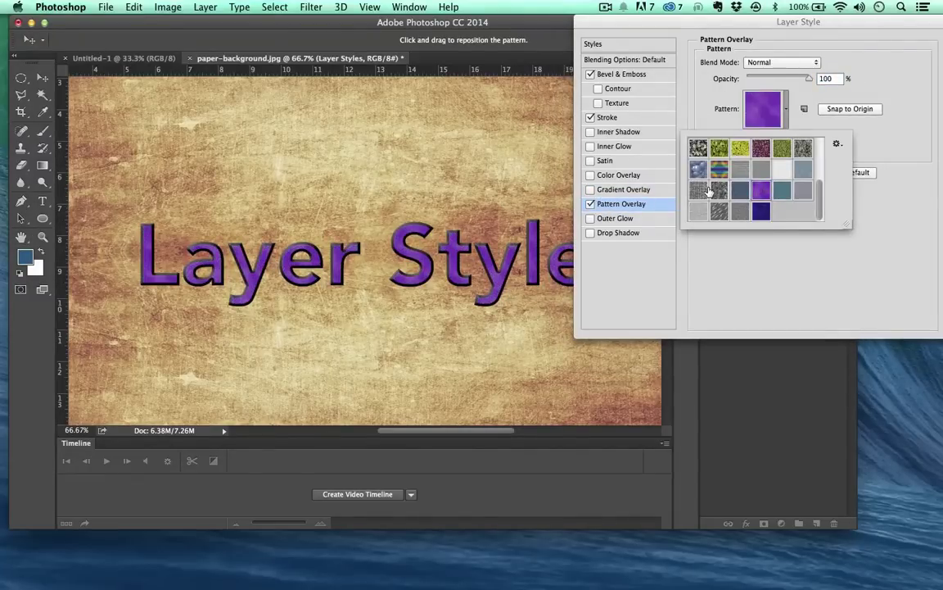
{"action": "left_click", "coordinate": [708, 188]}
{"action": "left_click", "coordinate": [761, 190]}
{"action": "left_click", "coordinate": [890, 157]}
{"action": "left_click_drag", "start_coordinate": [708, 29], "coordinate": [656, 28]}
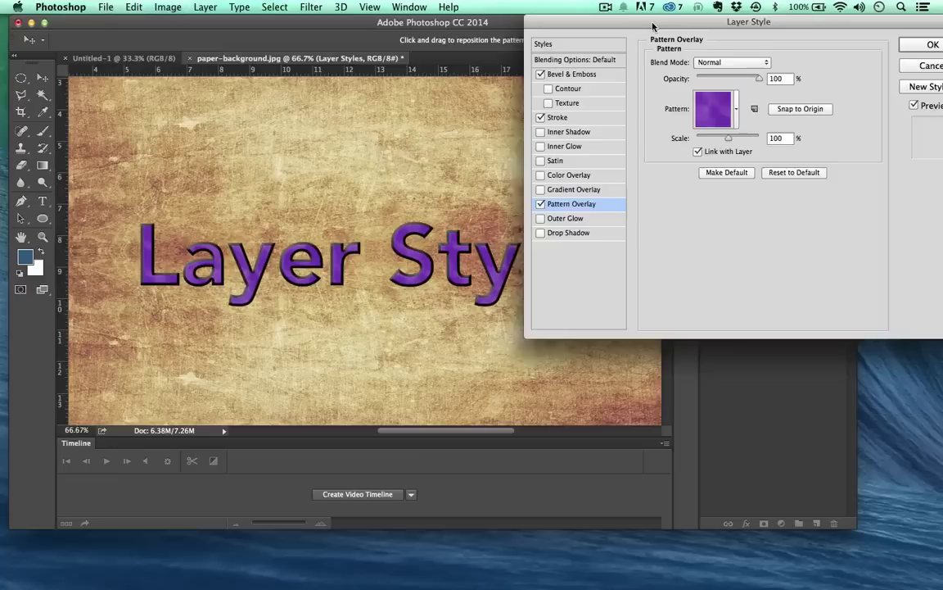
{"action": "left_click", "coordinate": [541, 204]}
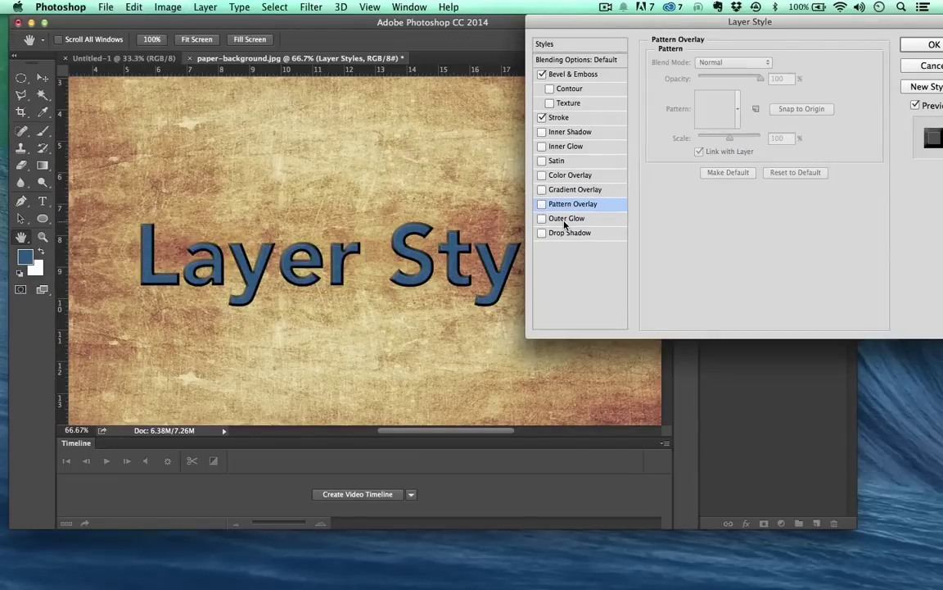
- Try a Normal, 100% opacity outer glow with 16% spread, then remove it
{"action": "left_click", "coordinate": [543, 218]}
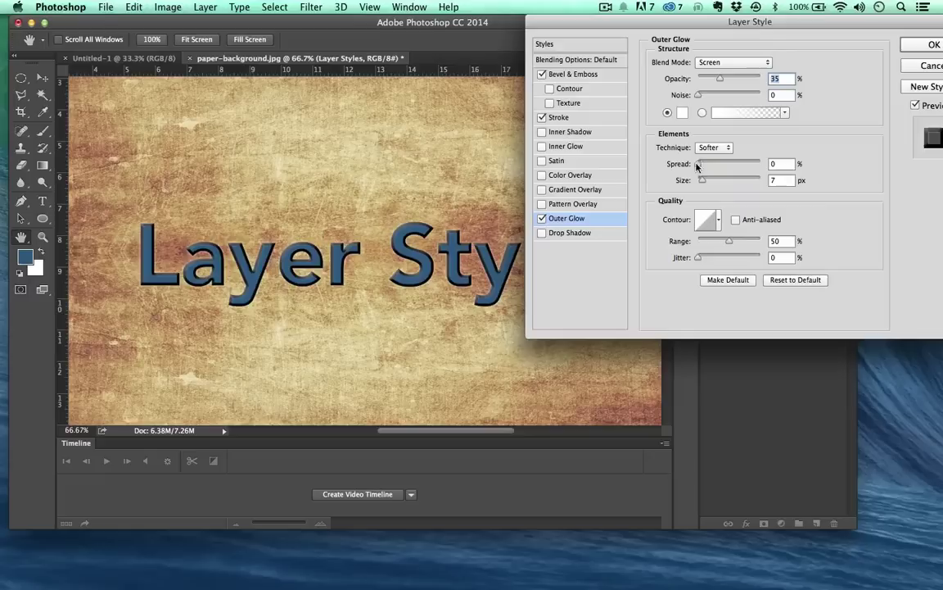
{"action": "left_click", "coordinate": [723, 63]}
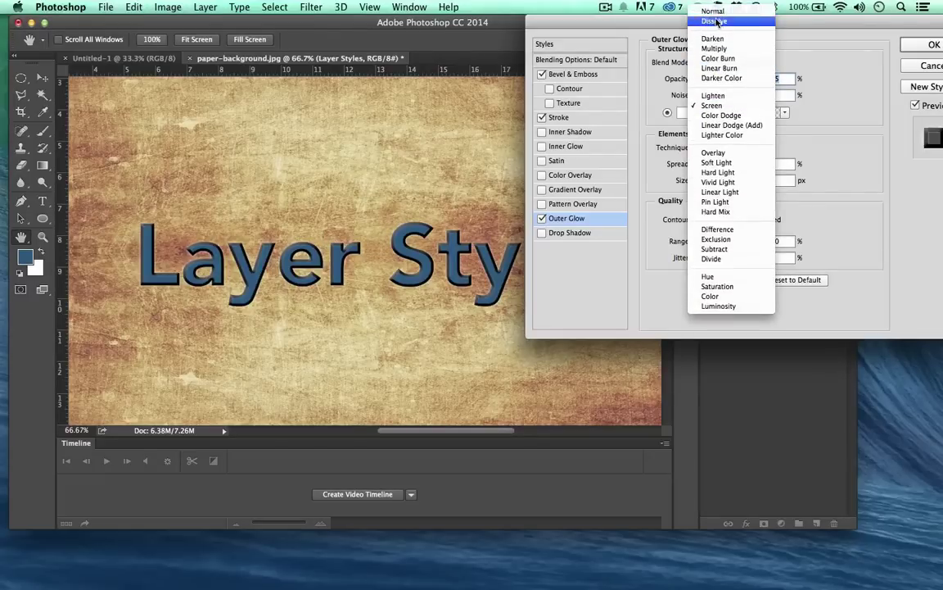
{"action": "left_click", "coordinate": [712, 11]}
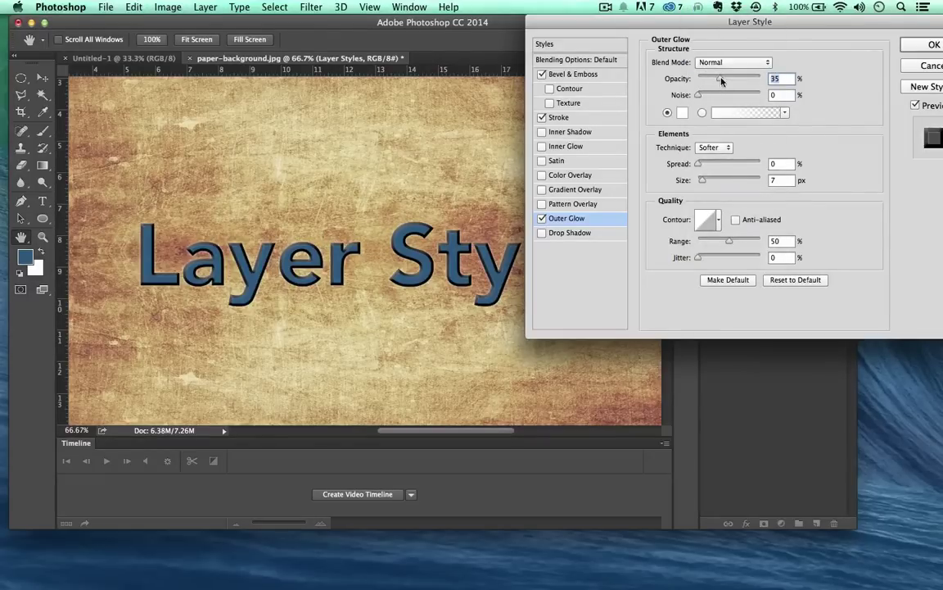
{"action": "left_click_drag", "start_coordinate": [720, 79], "coordinate": [763, 79]}
{"action": "mouse_move", "coordinate": [702, 164]}
{"action": "left_mouse_down"}
{"action": "mouse_move", "coordinate": [729, 166]}
{"action": "mouse_move", "coordinate": [720, 181]}
{"action": "mouse_move", "coordinate": [745, 184]}
{"action": "mouse_move", "coordinate": [710, 181]}
{"action": "mouse_move", "coordinate": [710, 163]}
{"action": "mouse_move", "coordinate": [706, 184]}
{"action": "left_mouse_up"}
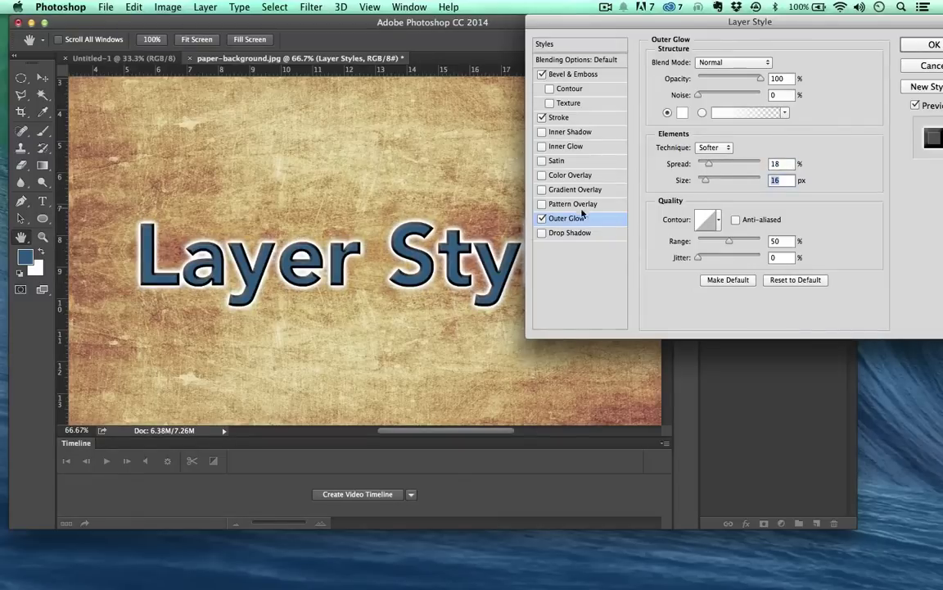
{"action": "left_click_drag", "start_coordinate": [710, 164], "coordinate": [706, 164]}
{"action": "left_click_drag", "start_coordinate": [655, 23], "coordinate": [666, 22]}
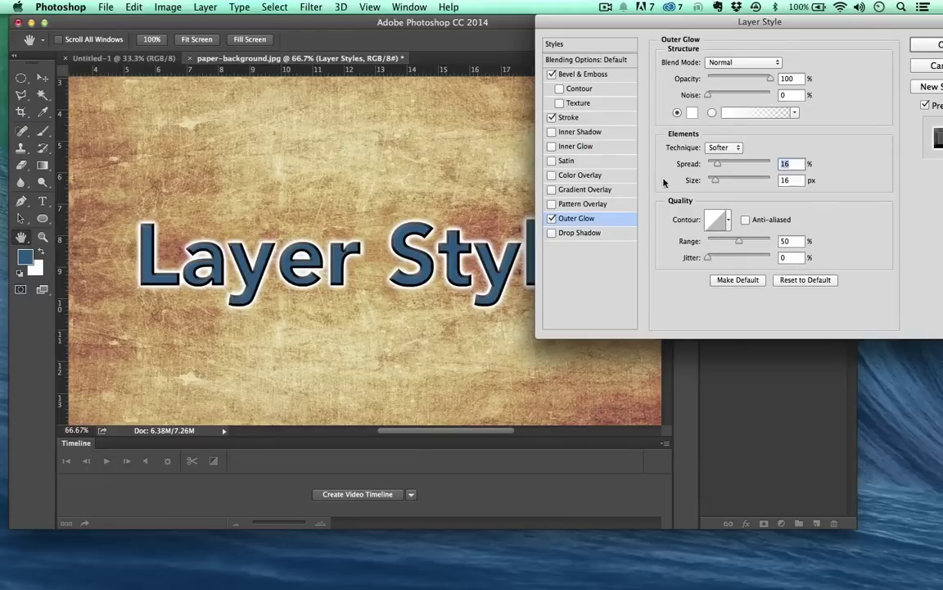
{"action": "left_click", "coordinate": [552, 217]}
- Add a drop shadow with 58% opacity, 13 px distance, 25% spread and 29 px size, then confirm the style
{"action": "left_click", "coordinate": [552, 232]}
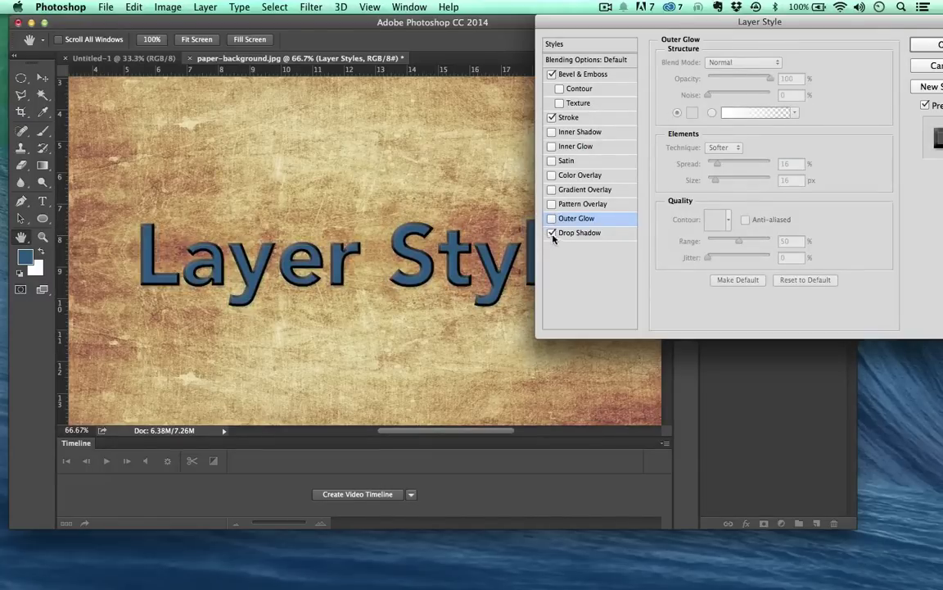
{"action": "left_click", "coordinate": [579, 232]}
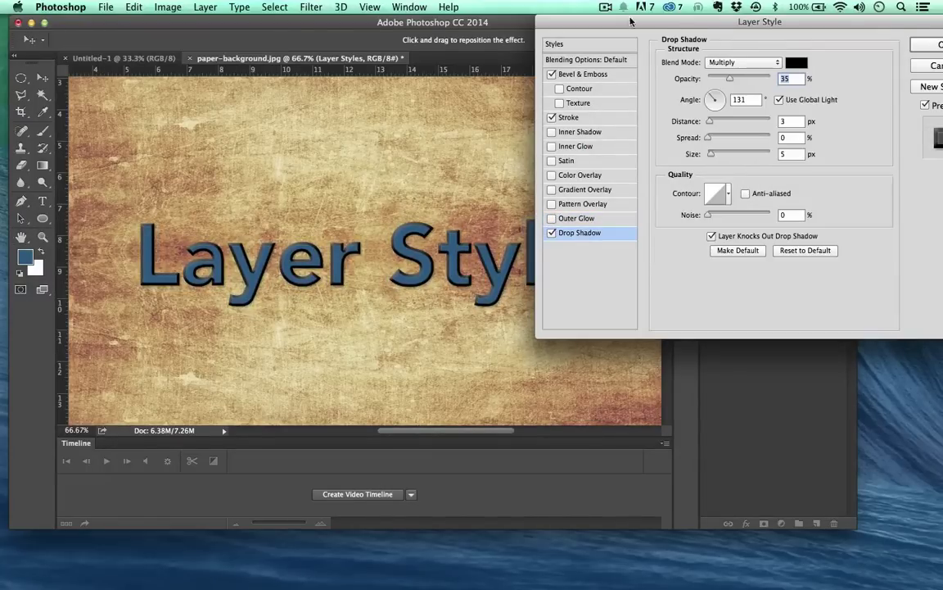
{"action": "left_click_drag", "start_coordinate": [571, 21], "coordinate": [684, 8]}
{"action": "left_click_drag", "start_coordinate": [773, 79], "coordinate": [787, 79]}
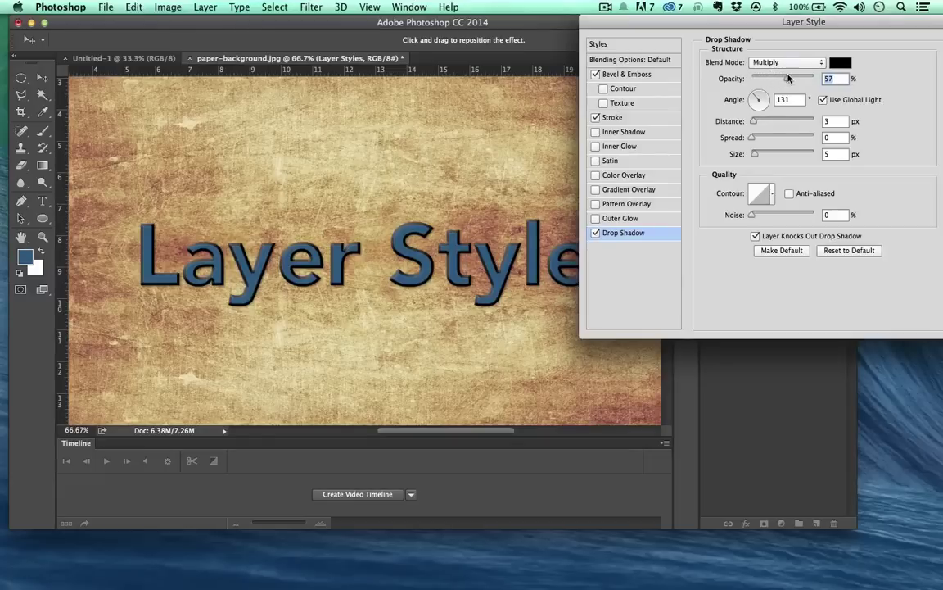
{"action": "left_click_drag", "start_coordinate": [762, 121], "coordinate": [762, 156]}
{"action": "left_click_drag", "start_coordinate": [848, 32], "coordinate": [461, 435]}
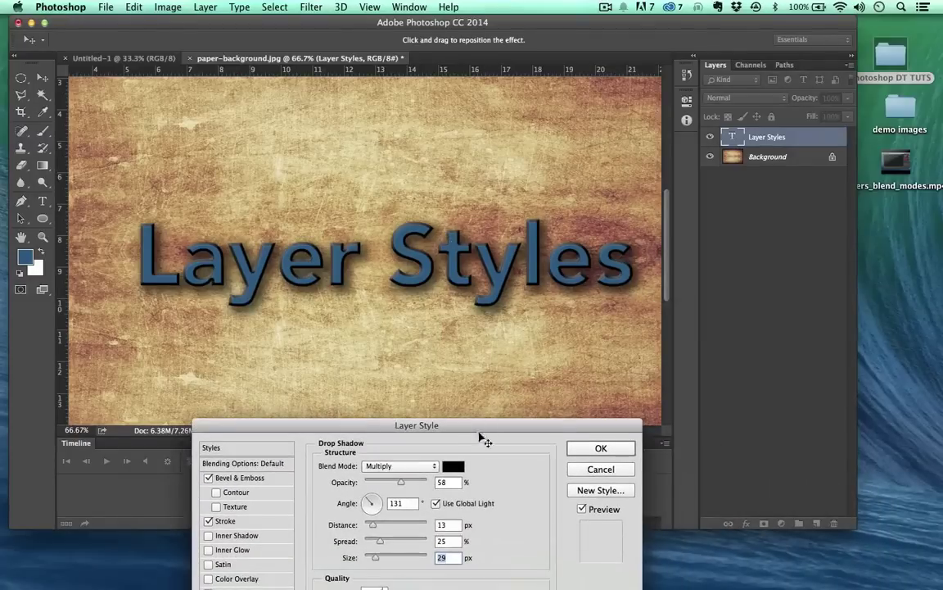
{"action": "left_click_drag", "start_coordinate": [368, 428], "coordinate": [796, 23]}
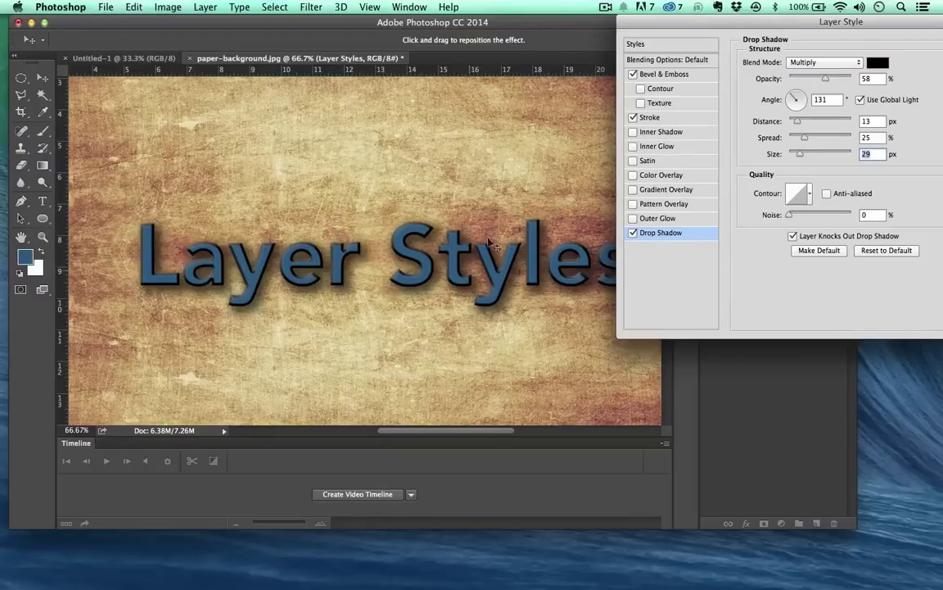
{"action": "left_click_drag", "start_coordinate": [729, 23], "coordinate": [510, 23]}
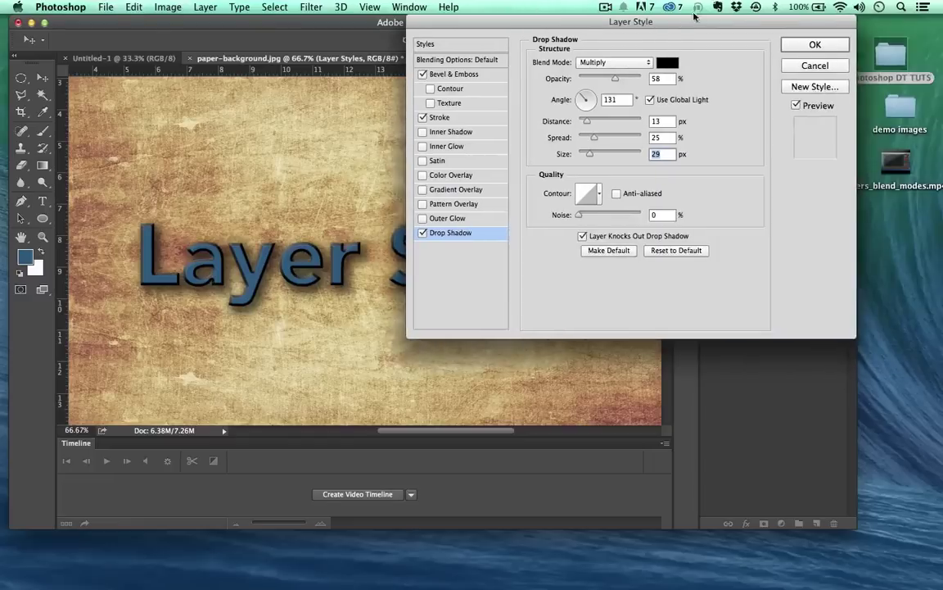
{"action": "key", "text": "Return"}
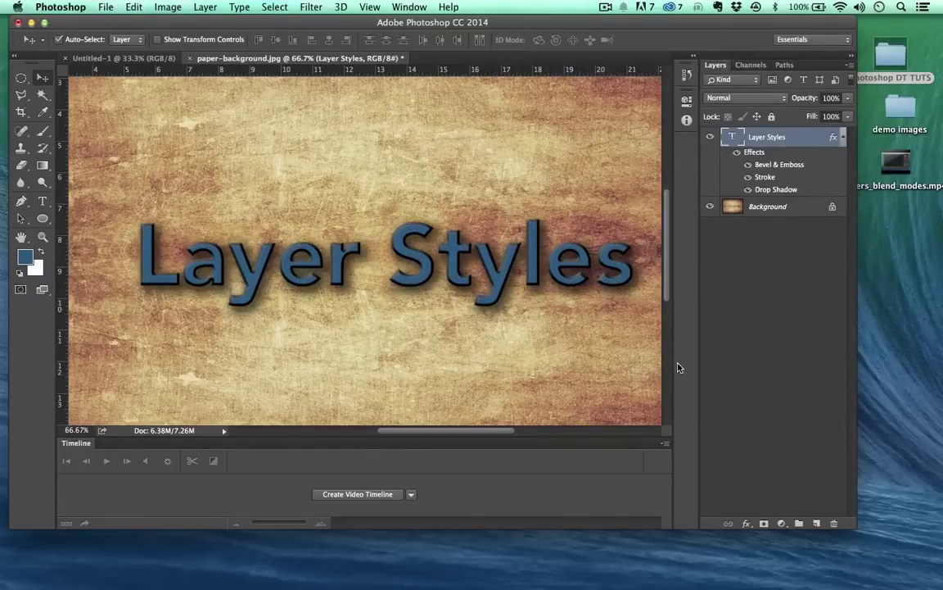